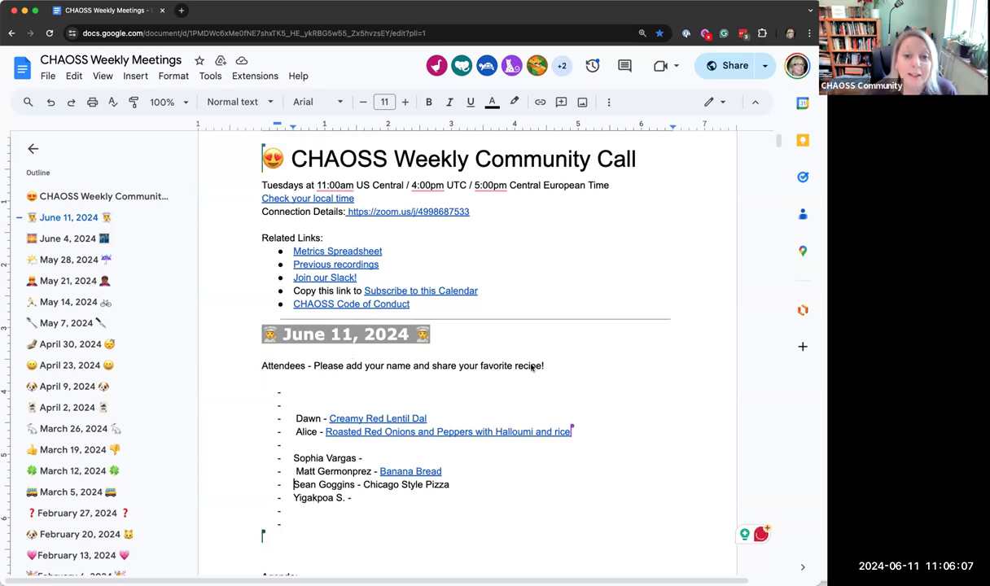
- Highlight the June 11 agenda items in turn: the CHAOSS Africa congratulations, the podcast request, and the Bus Factor rename with its sub-bullet
{"action": "scroll", "coordinate": [488, 379], "scroll_direction": "down", "scroll_amount": 3}
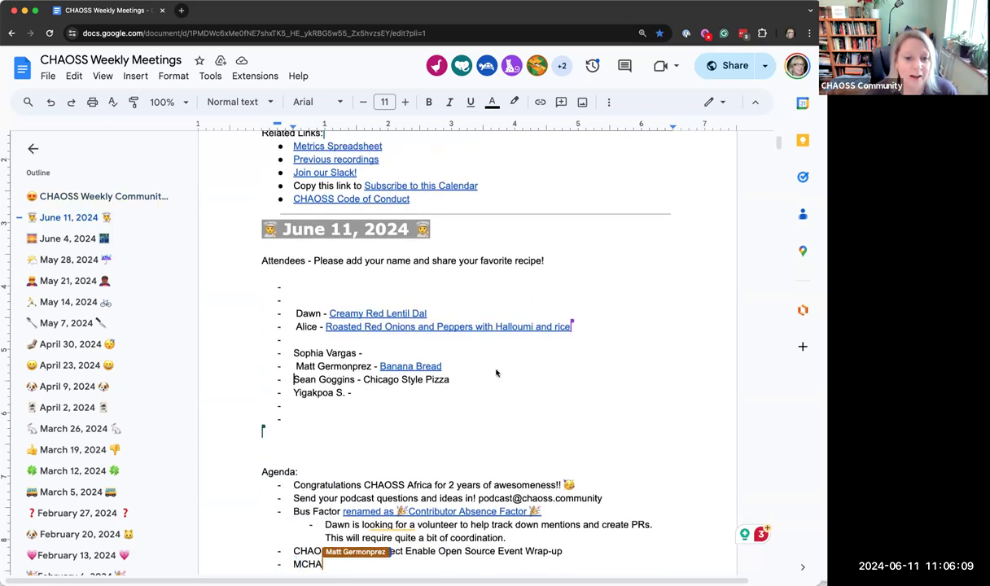
{"action": "scroll", "coordinate": [446, 390], "scroll_direction": "down", "scroll_amount": 3}
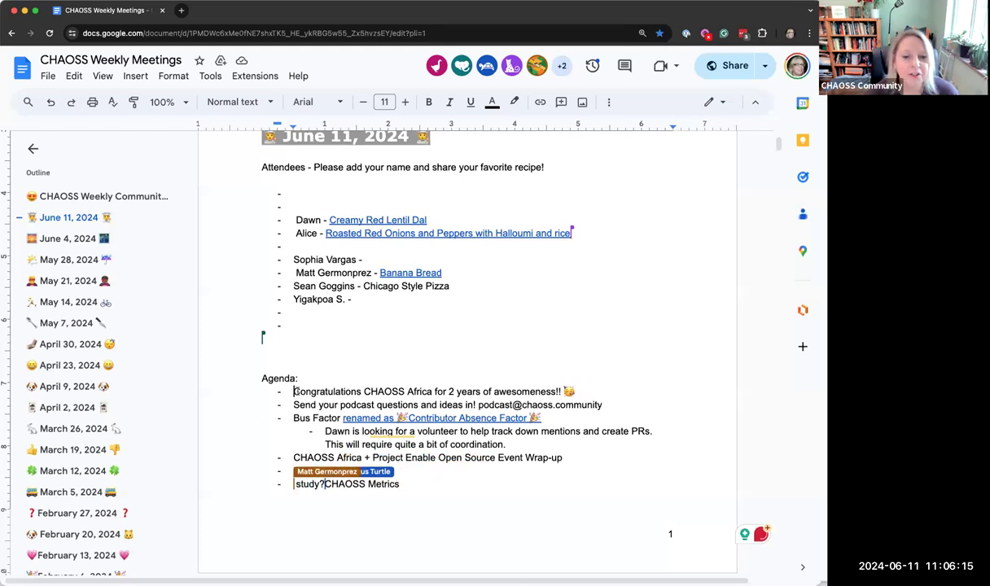
{"action": "left_click_drag", "start_coordinate": [293, 391], "coordinate": [576, 391]}
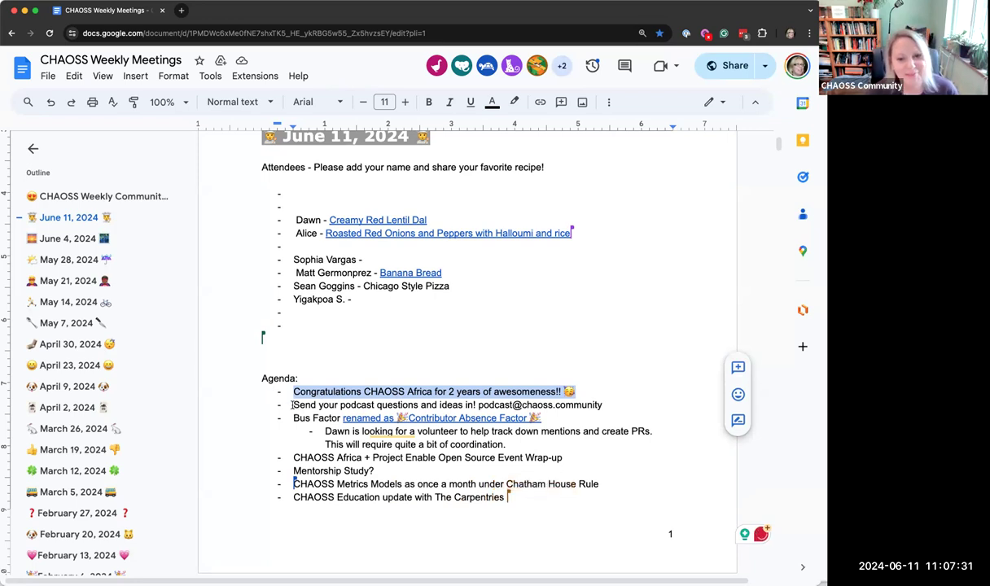
{"action": "left_click_drag", "start_coordinate": [294, 407], "coordinate": [623, 404]}
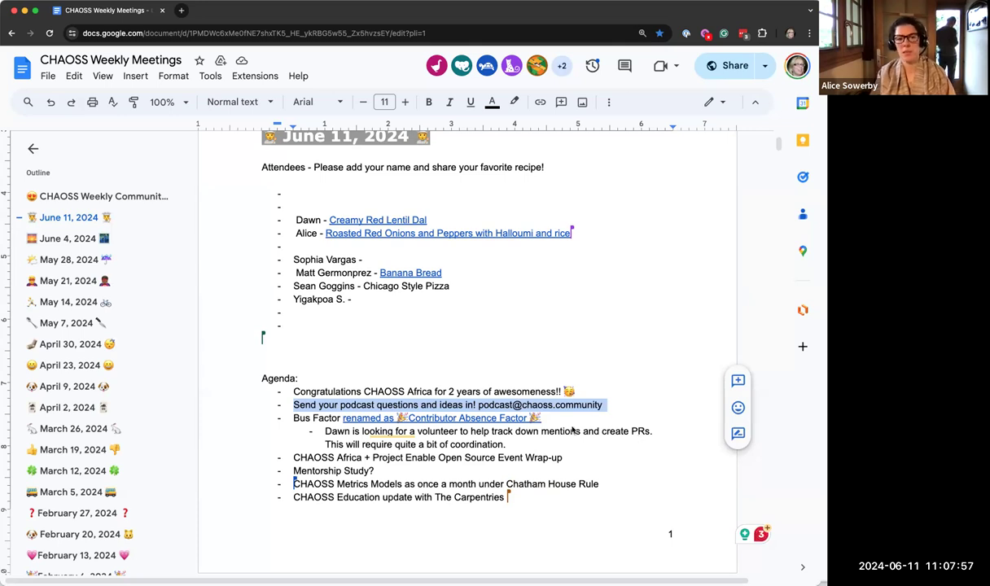
{"action": "scroll", "coordinate": [572, 430], "scroll_direction": "down", "scroll_amount": 1}
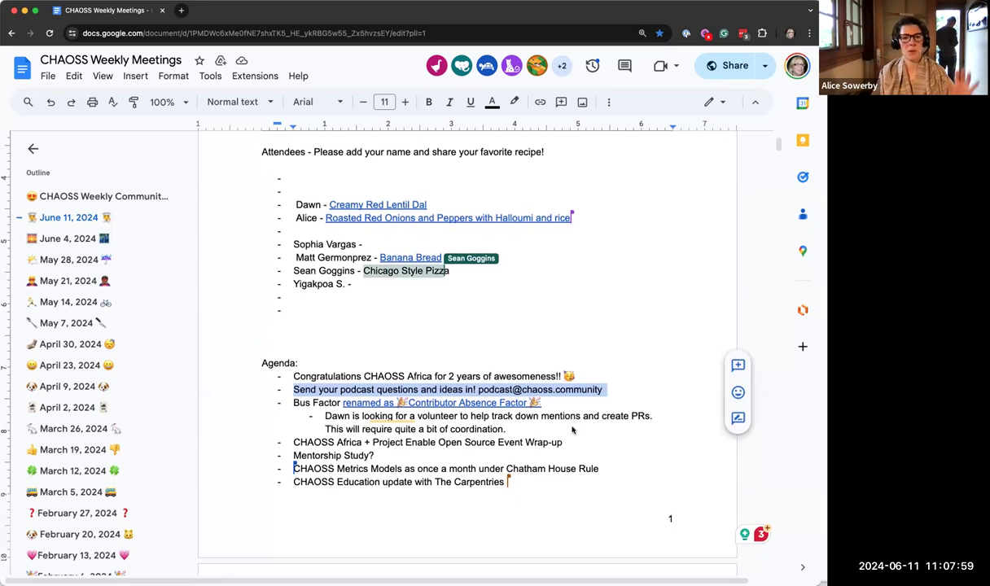
{"action": "scroll", "coordinate": [573, 430], "scroll_direction": "down", "scroll_amount": 1}
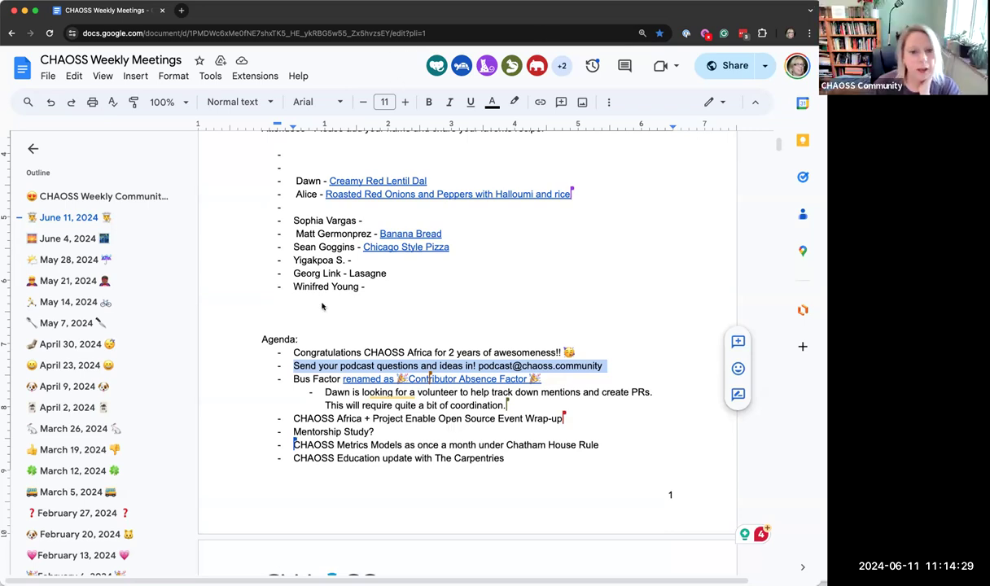
{"action": "left_click", "coordinate": [292, 379]}
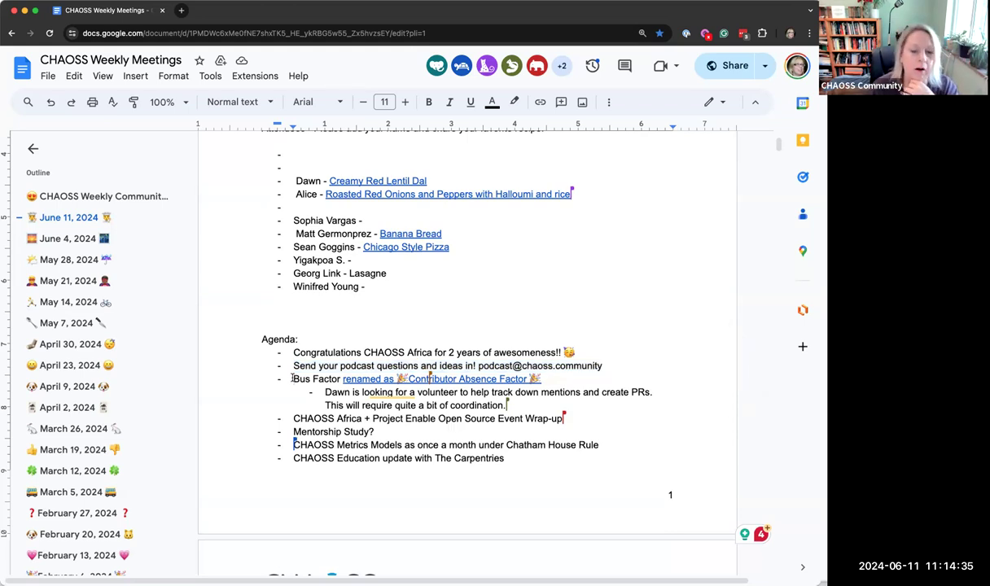
{"action": "left_click_drag", "start_coordinate": [292, 379], "coordinate": [535, 404]}
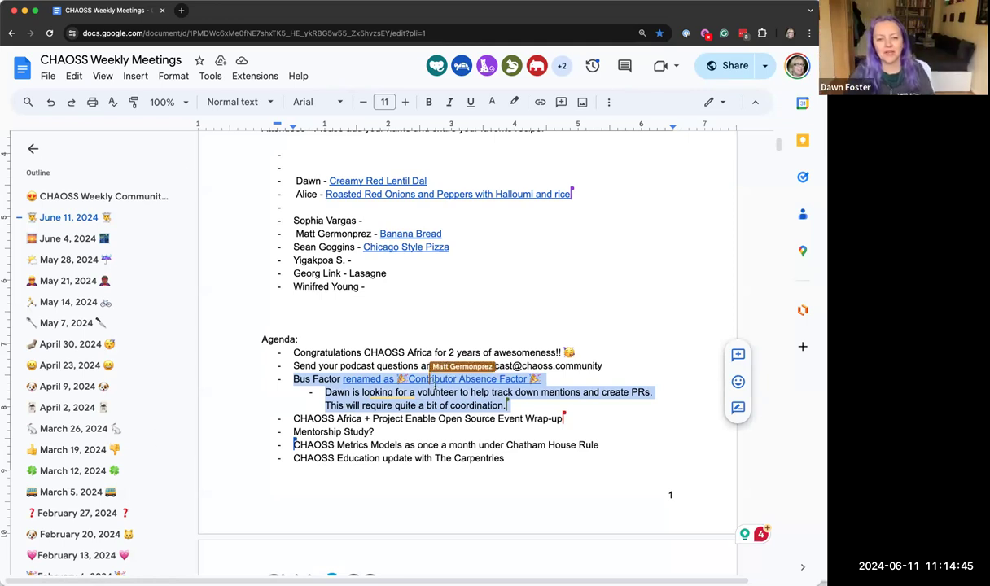
- Add a second sub-bullet under the Bus Factor item reading "If interested in helping with this rename, hop in #wg-website"
{"action": "left_click", "coordinate": [437, 391]}
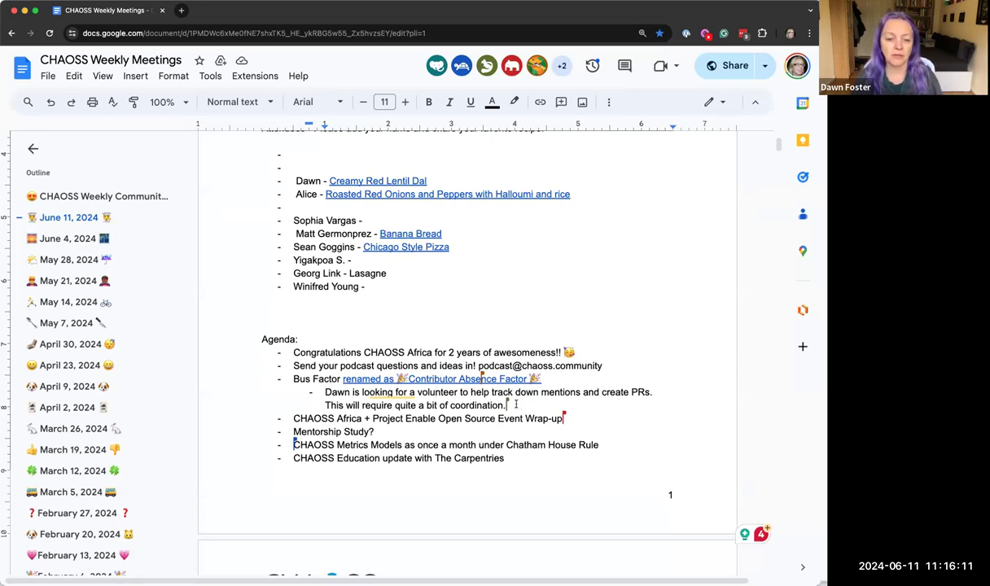
{"action": "key", "text": "Return"}
{"action": "type", "text": "If interested in helpin"}
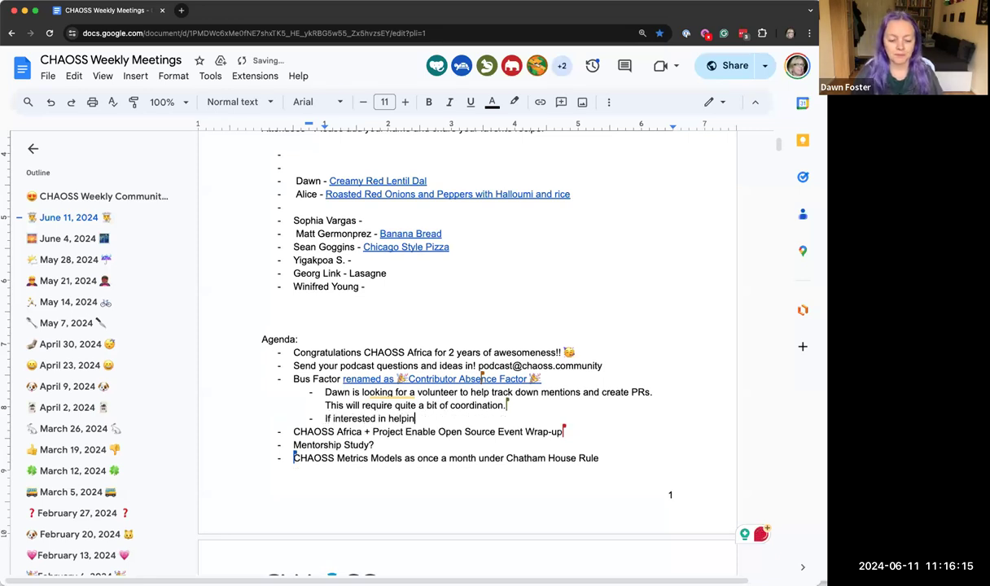
{"action": "type", "text": "g with this rename"}
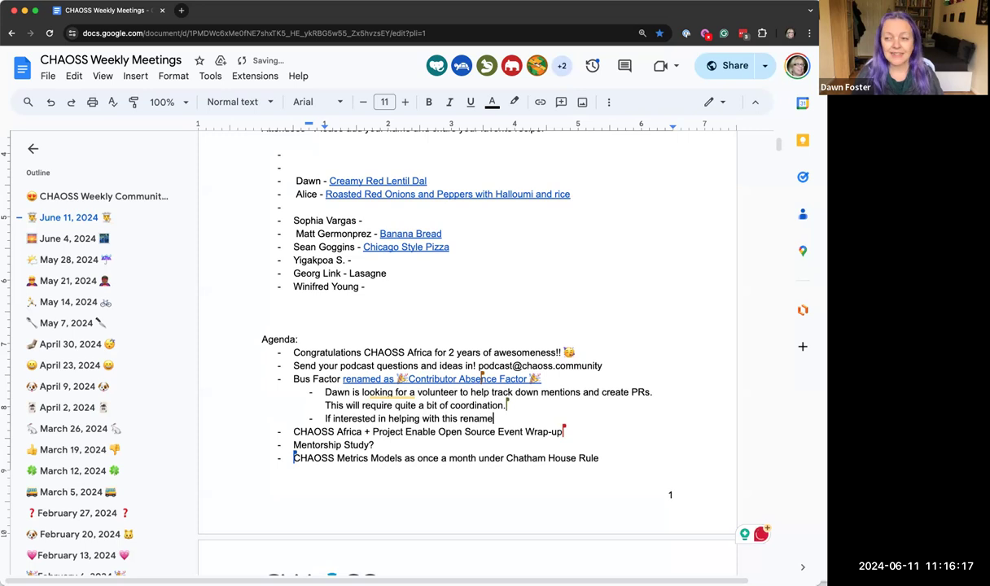
{"action": "type", "text": ", hop in"}
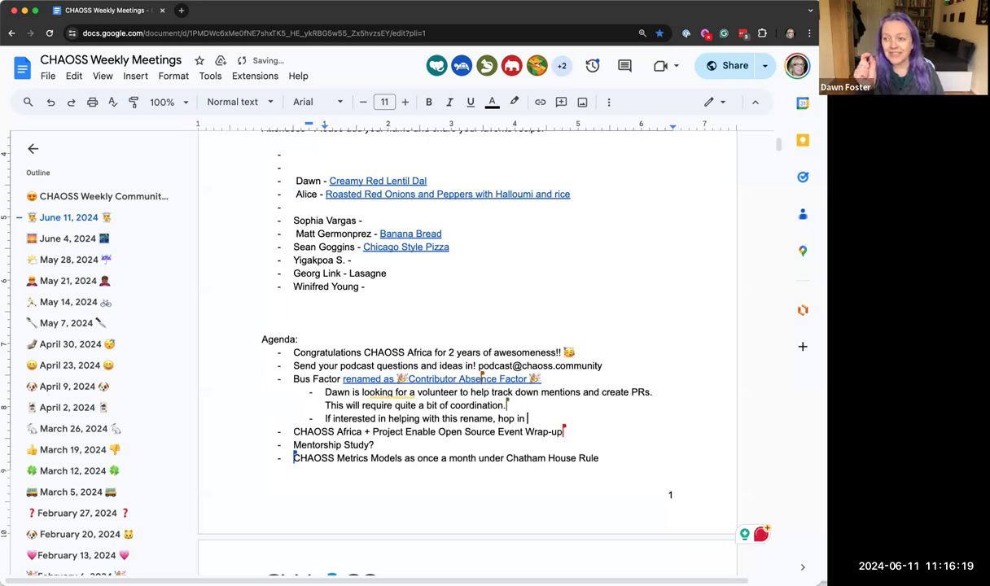
{"action": "type", "text": " #wg-website"}
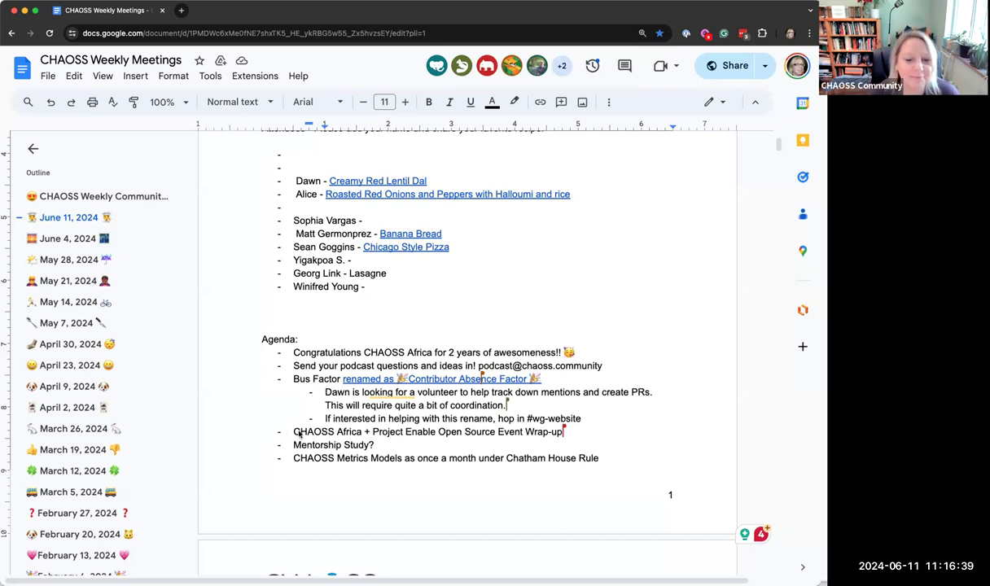
- Highlight the CHAOSS Africa event wrap-up item, the CHAOSS Metrics Models item, and its phrase "Chatham House Rule" in turn
{"action": "left_click_drag", "start_coordinate": [293, 431], "coordinate": [553, 431]}
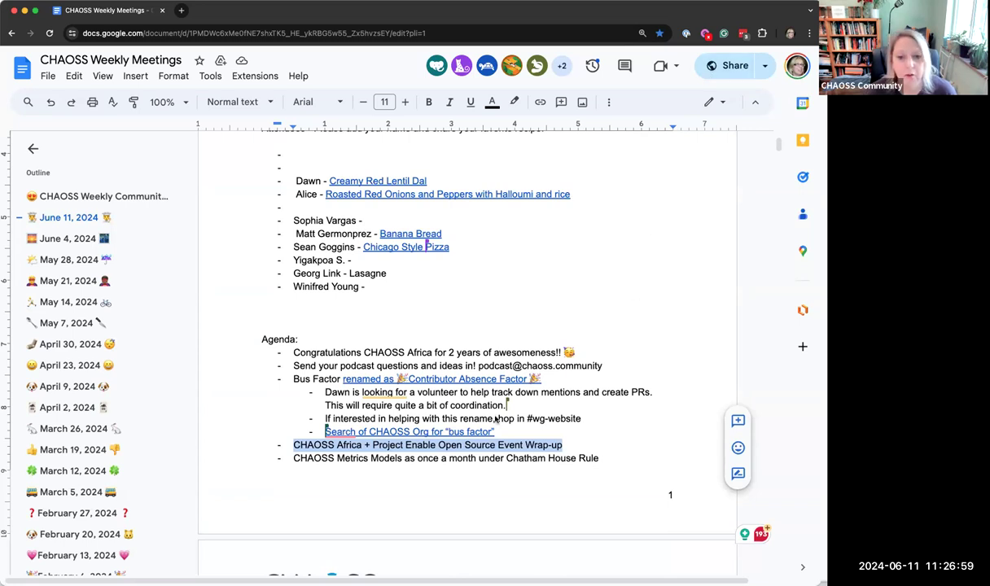
{"action": "left_click", "coordinate": [577, 445]}
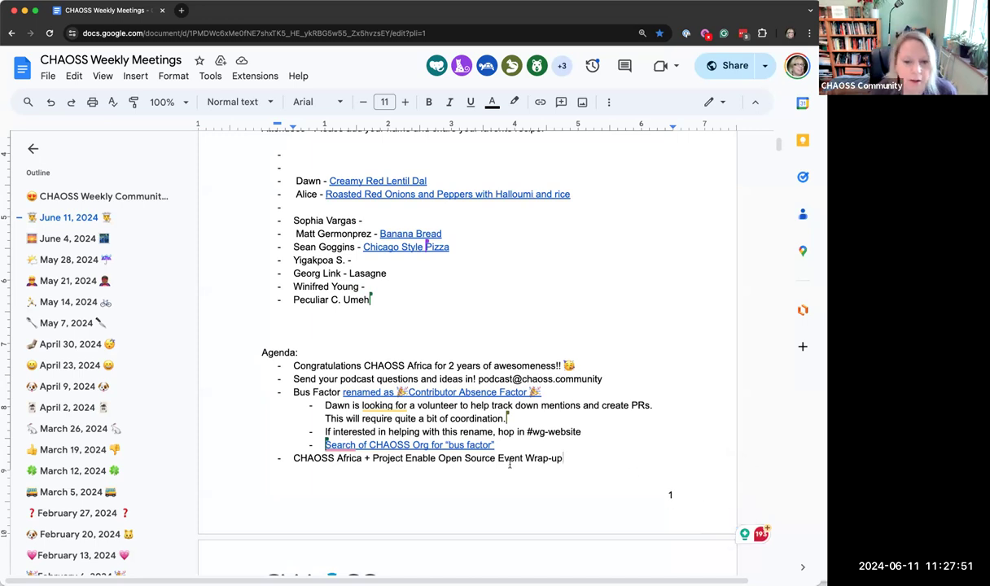
{"action": "scroll", "coordinate": [537, 462], "scroll_direction": "down", "scroll_amount": 4}
{"action": "scroll", "coordinate": [527, 463], "scroll_direction": "down", "scroll_amount": 1}
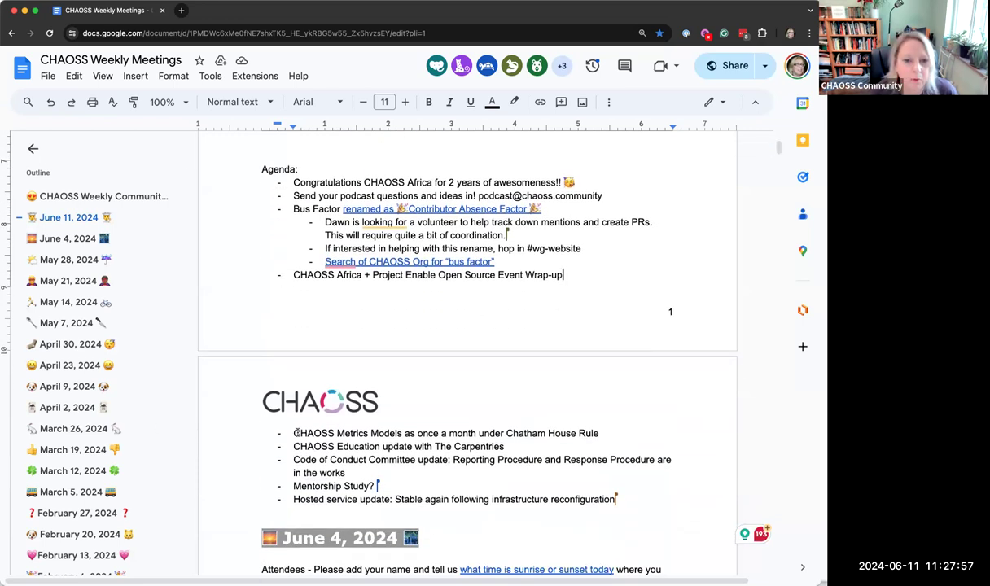
{"action": "left_click_drag", "start_coordinate": [295, 432], "coordinate": [600, 435]}
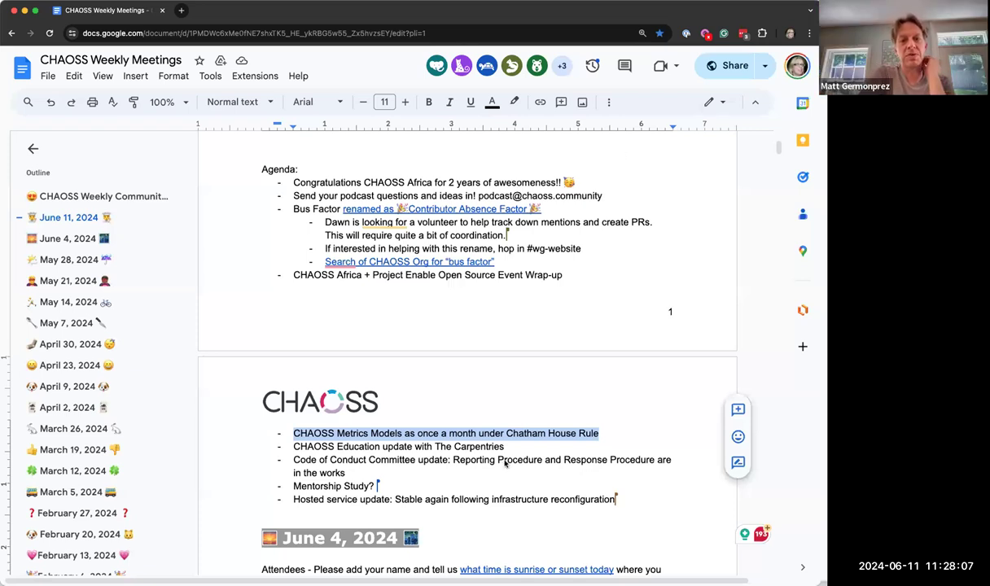
{"action": "scroll", "coordinate": [507, 457], "scroll_direction": "down", "scroll_amount": 2}
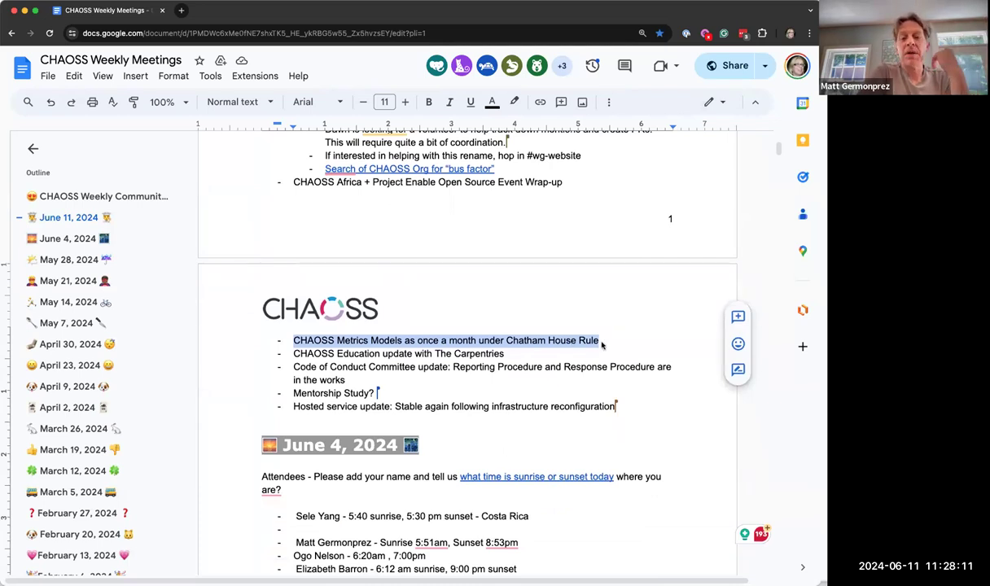
{"action": "left_click", "coordinate": [486, 340]}
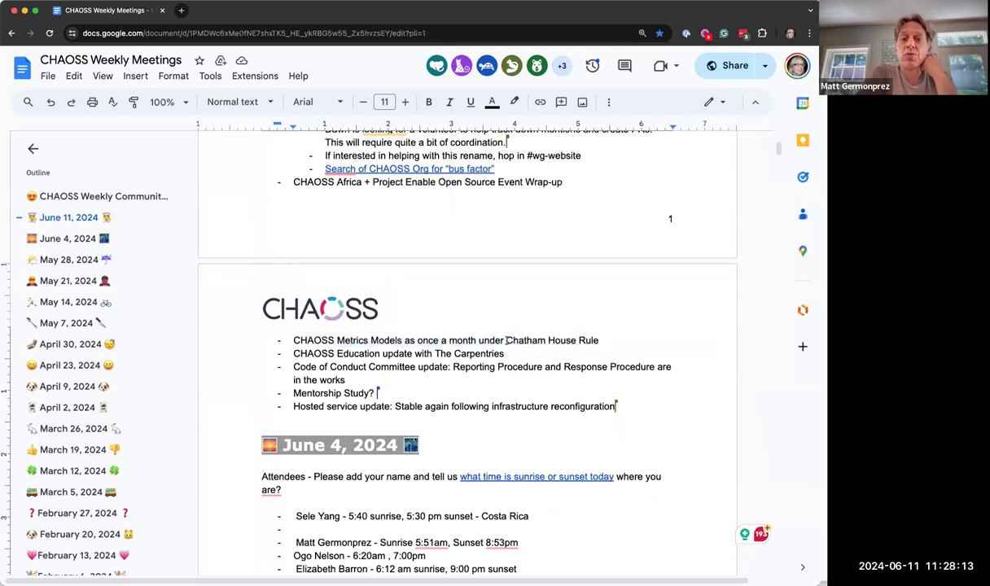
{"action": "left_click_drag", "start_coordinate": [506, 341], "coordinate": [597, 340]}
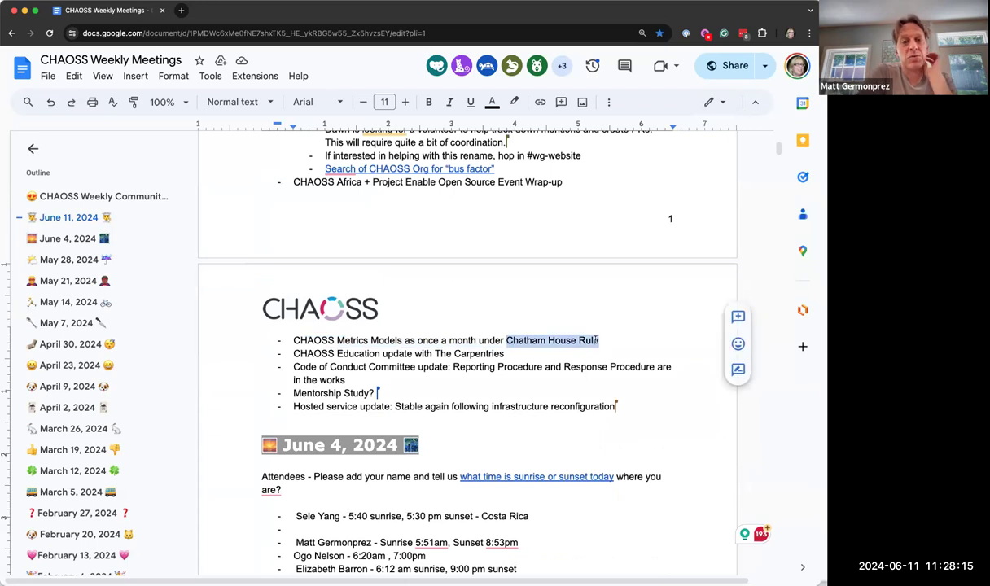
- Append "(please don't attribute what is said to anyone, and this won't be recorded)" to the CHAOSS Metrics Models agenda item
{"action": "left_click", "coordinate": [575, 340]}
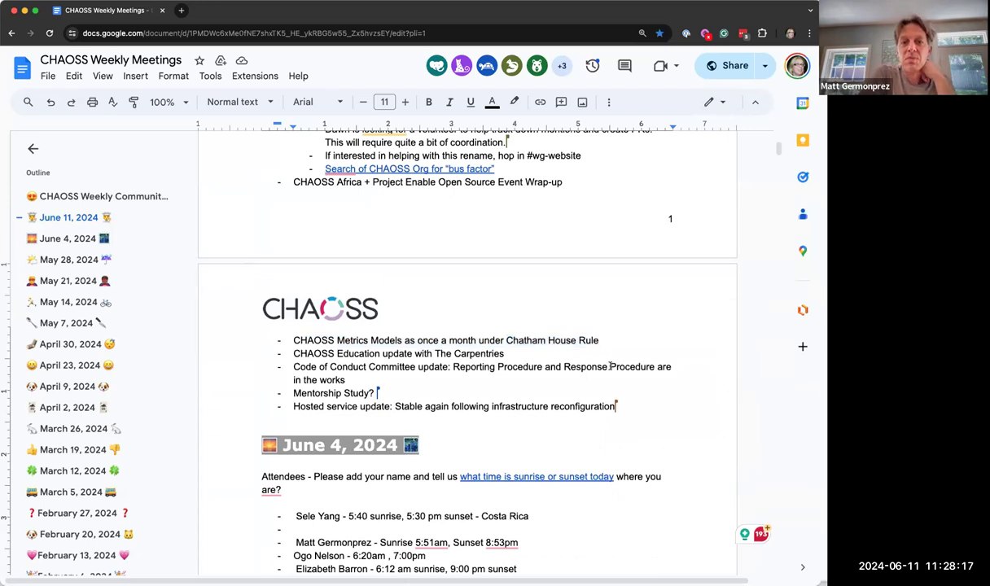
{"action": "type", "text": "("}
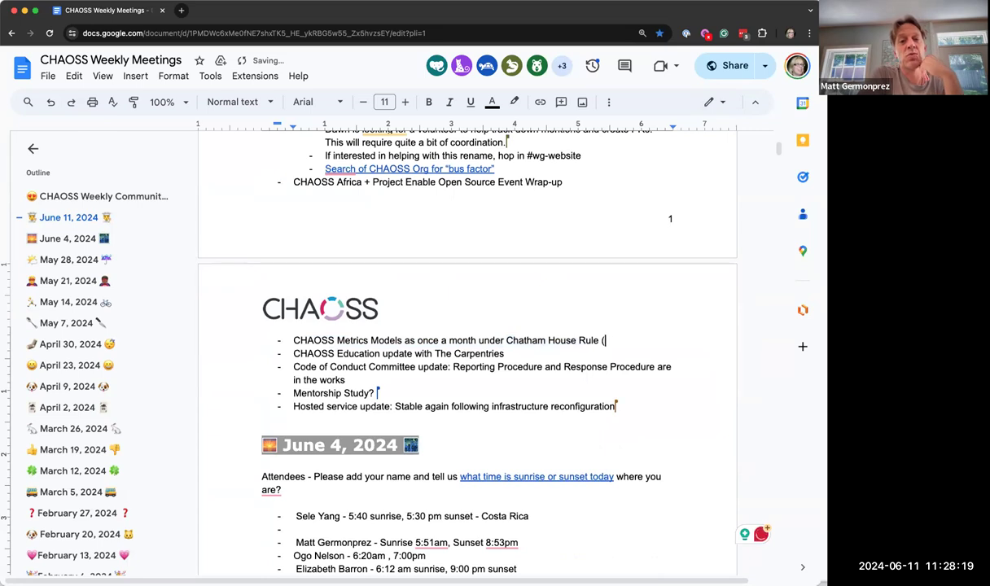
{"action": "type", "text": "plas"}
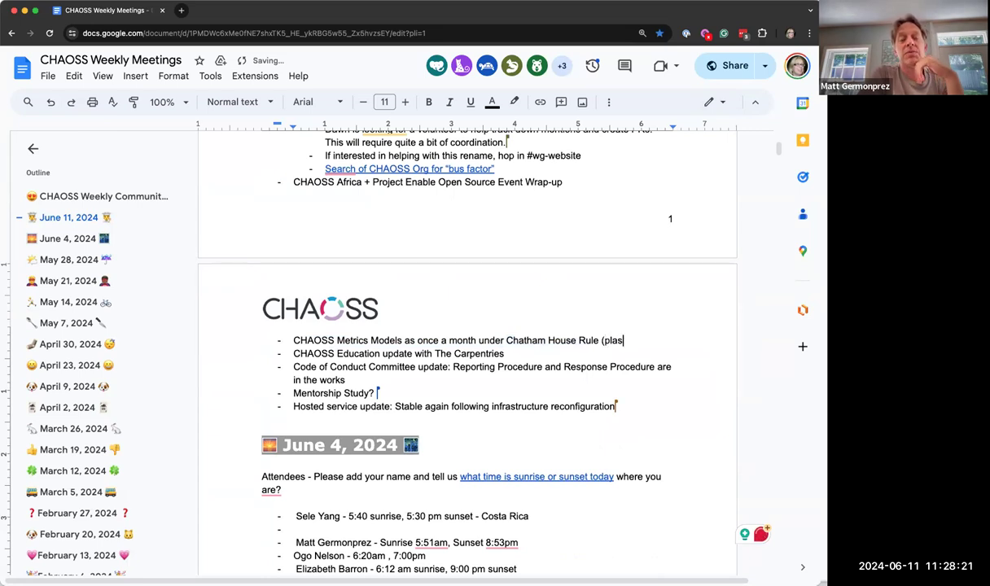
{"action": "key", "text": "BackSpace"}
{"action": "key", "text": "BackSpace"}
{"action": "type", "text": "ease don't att"}
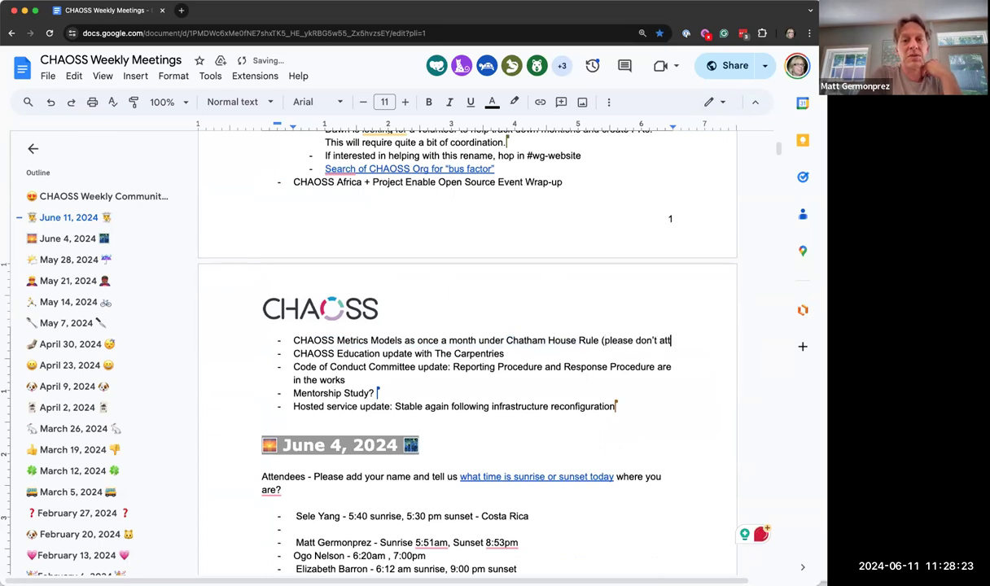
{"action": "type", "text": "ribute what is sai"}
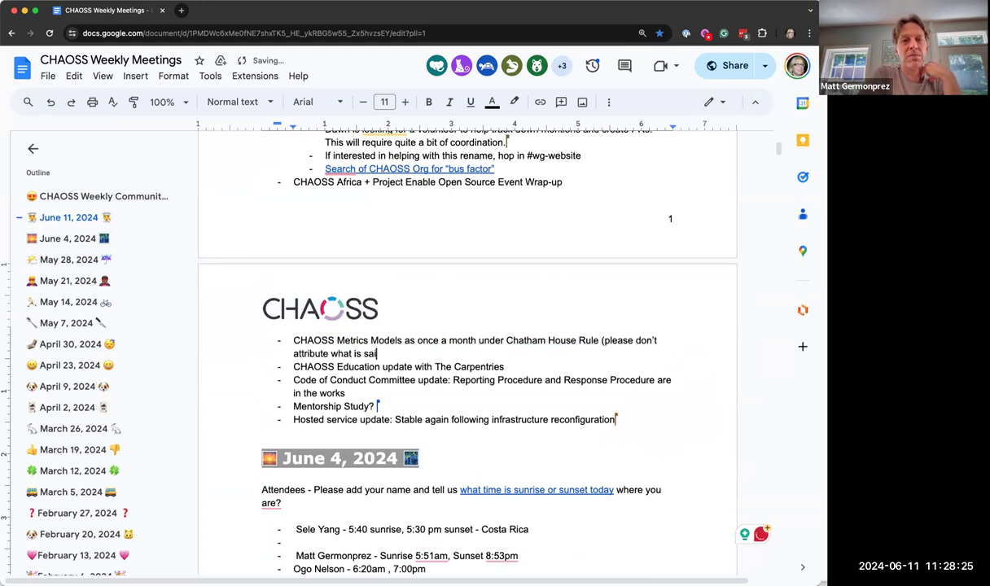
{"action": "type", "text": "d to anyone"}
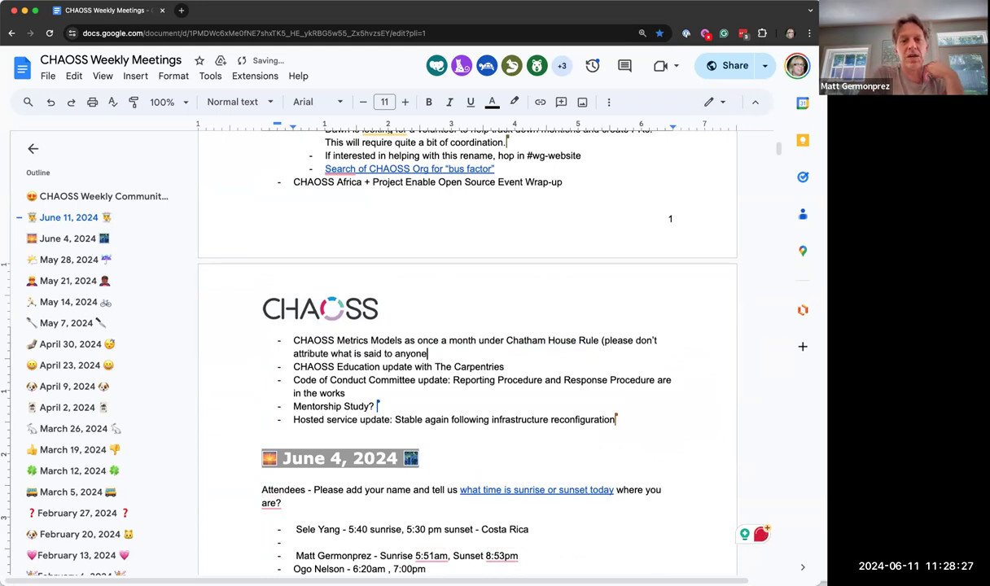
{"action": "type", "text": ", and this "}
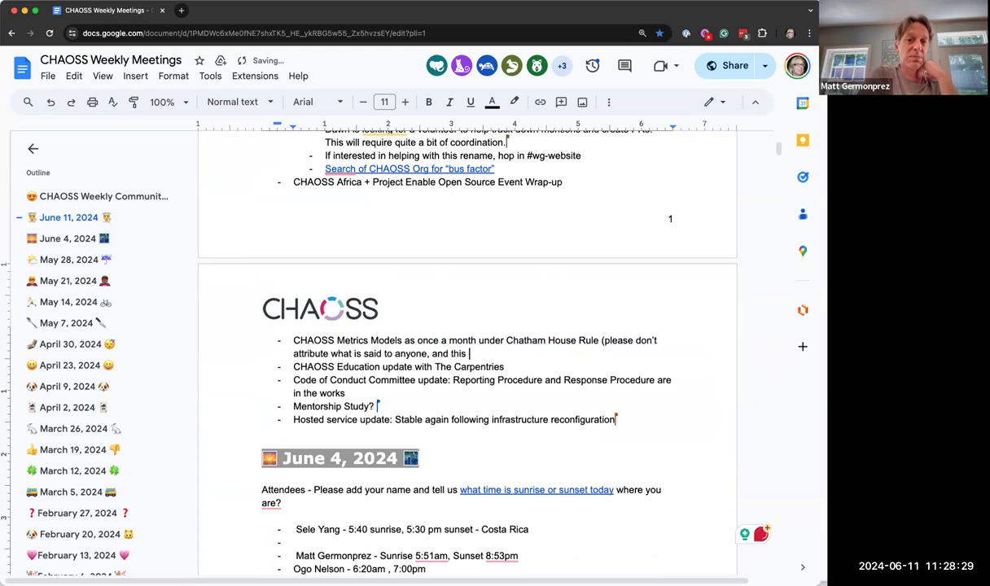
{"action": "type", "text": "won't be "}
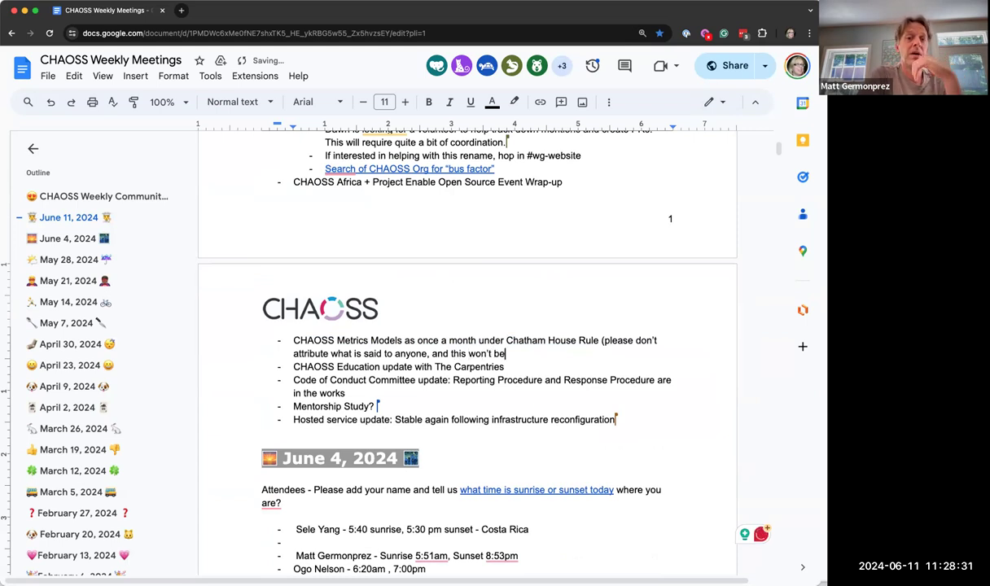
{"action": "type", "text": "recorded)"}
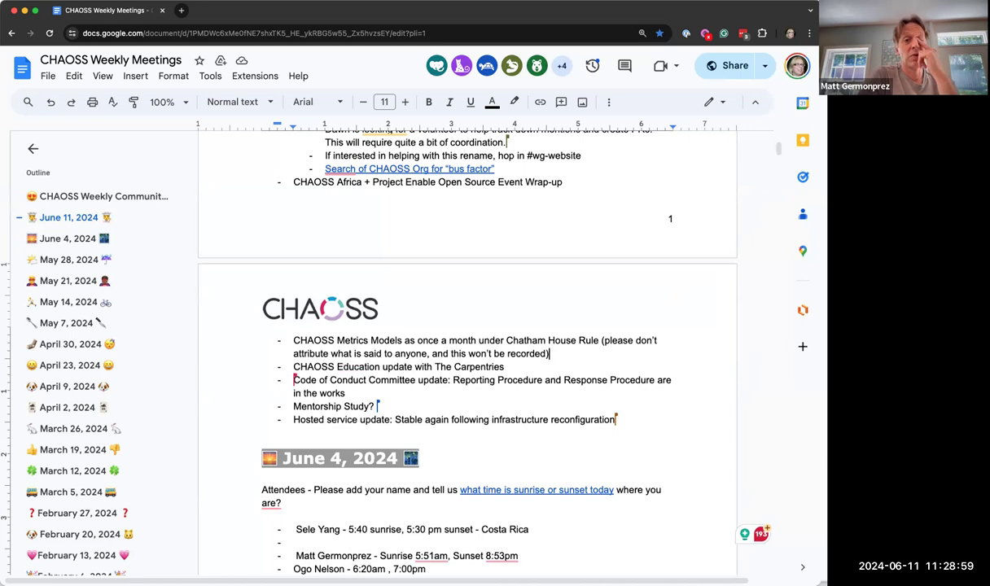
- Add a sub-bullet under the Metrics Models item reading "Also need to change the time to be more convenient to CHAOSS Asia/Japan"
{"action": "key", "text": "Return"}
{"action": "key", "text": "Tab"}
{"action": "type", "text": "Also nee"}
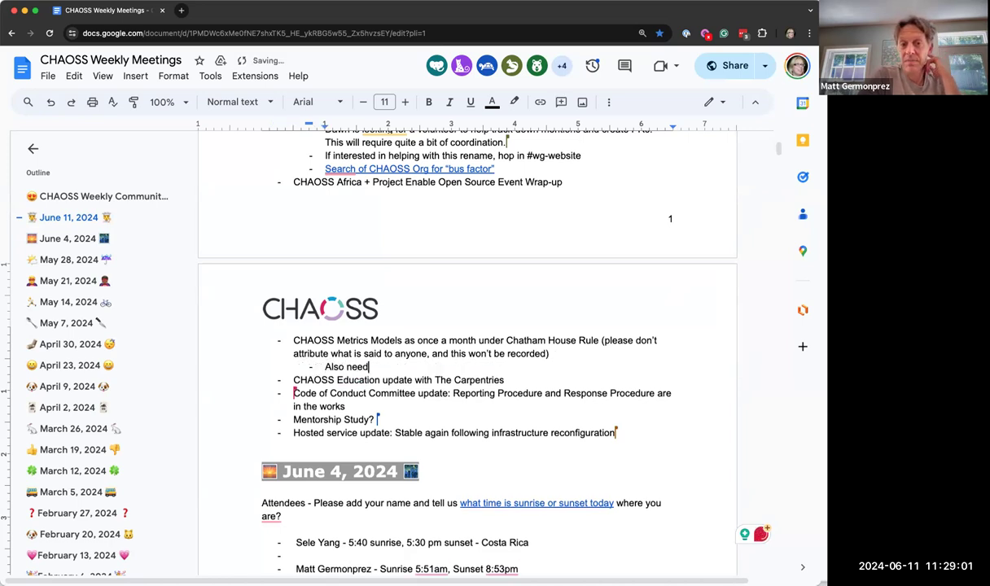
{"action": "type", "text": "to change the time"}
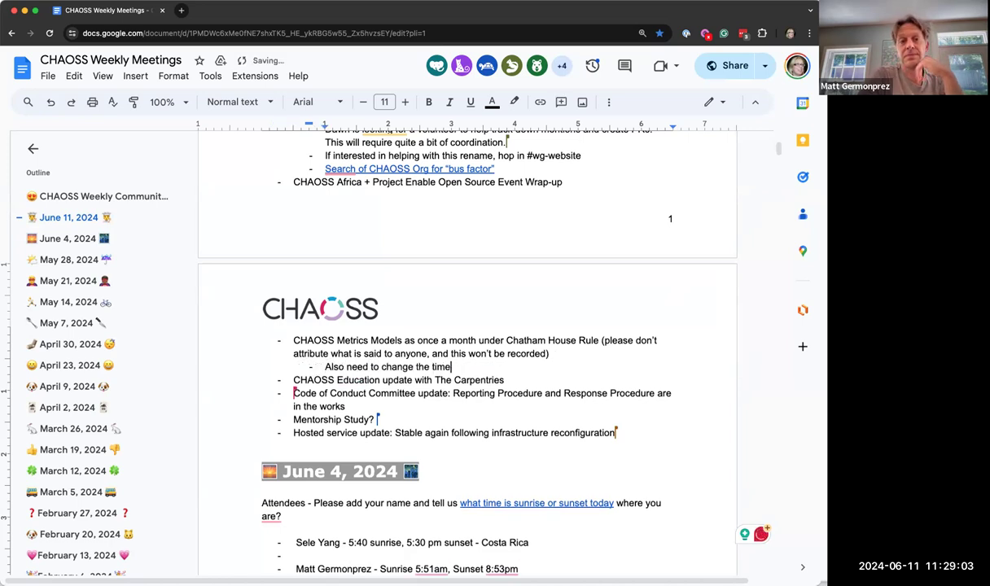
{"action": "type", "text": " to be more"}
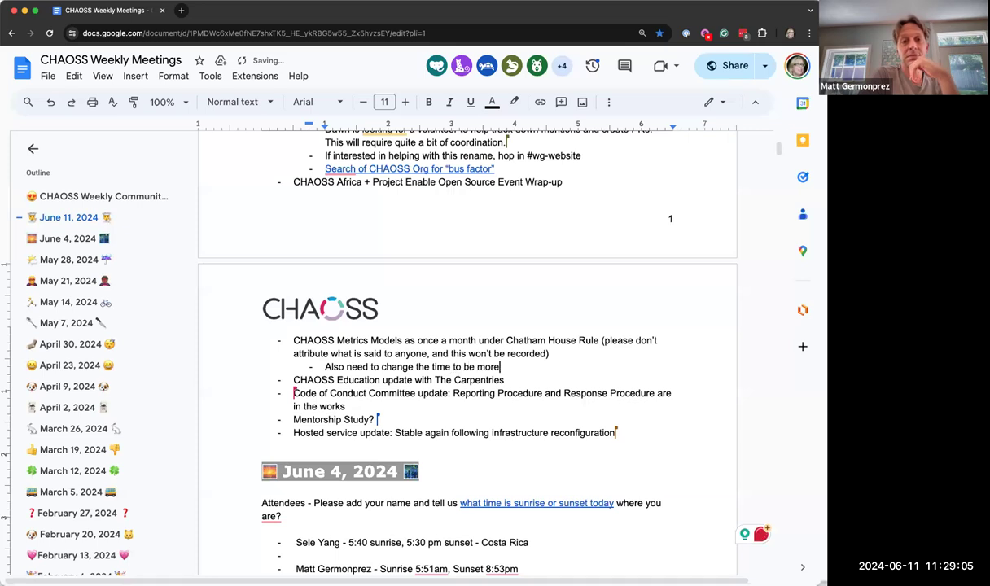
{"action": "type", "text": " convenient to CHAOSS As"}
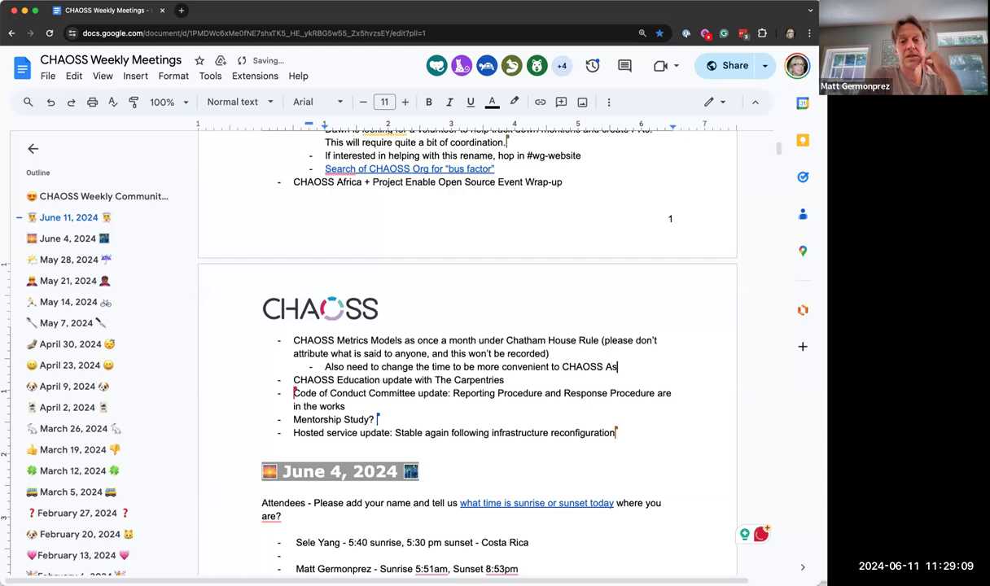
{"action": "type", "text": "ia/Japan"}
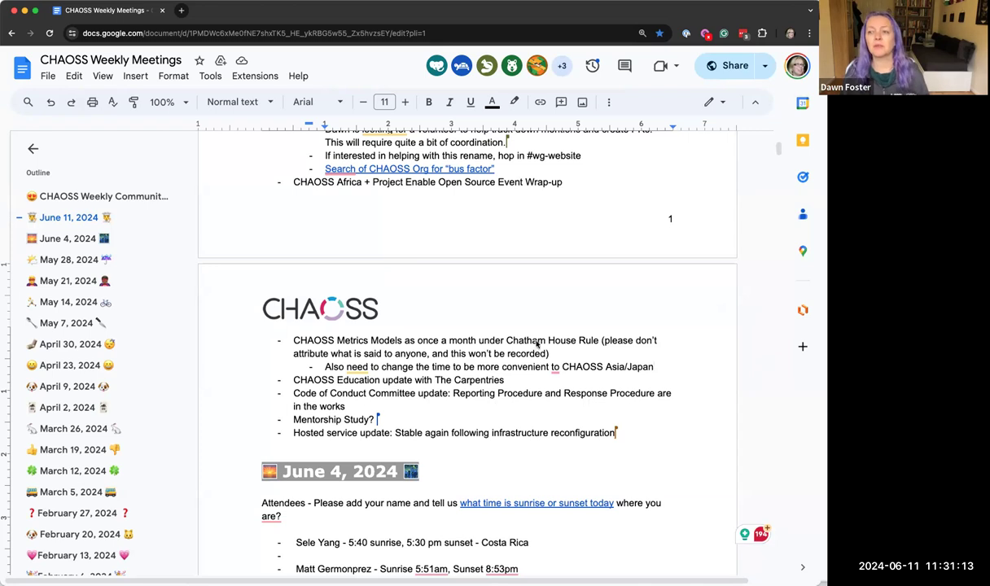
- Add a Metrics Models sub-bullet reading "We should have an ISO only meeting that follows these guidelines and has its own time 1x month"
{"action": "key", "text": "Return"}
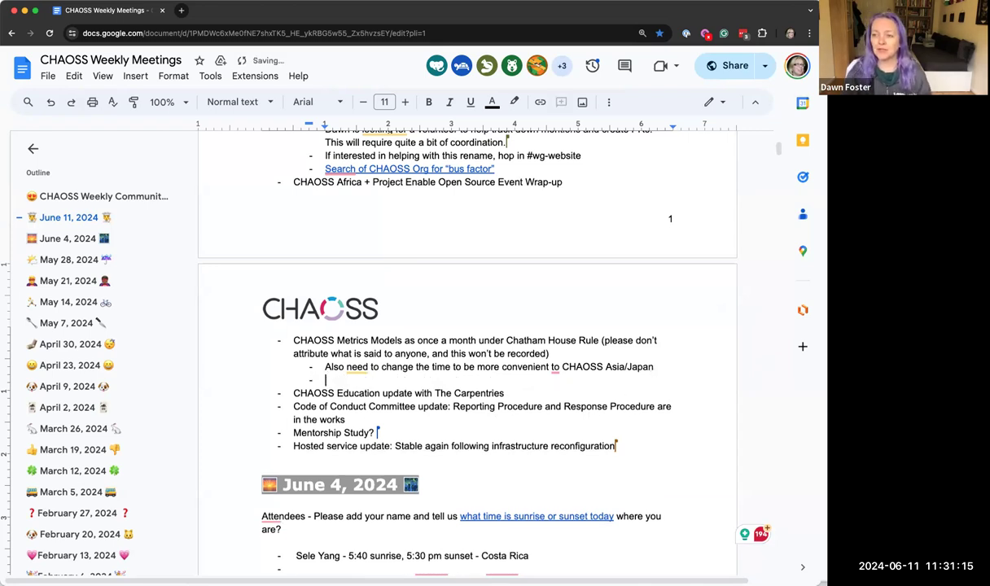
{"action": "type", "text": "We should "}
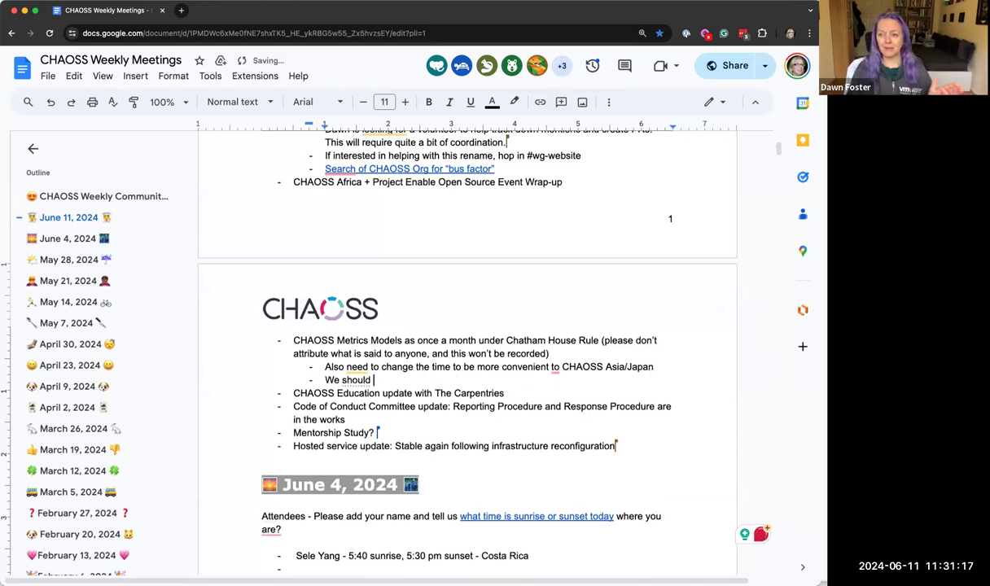
{"action": "type", "text": "have an "}
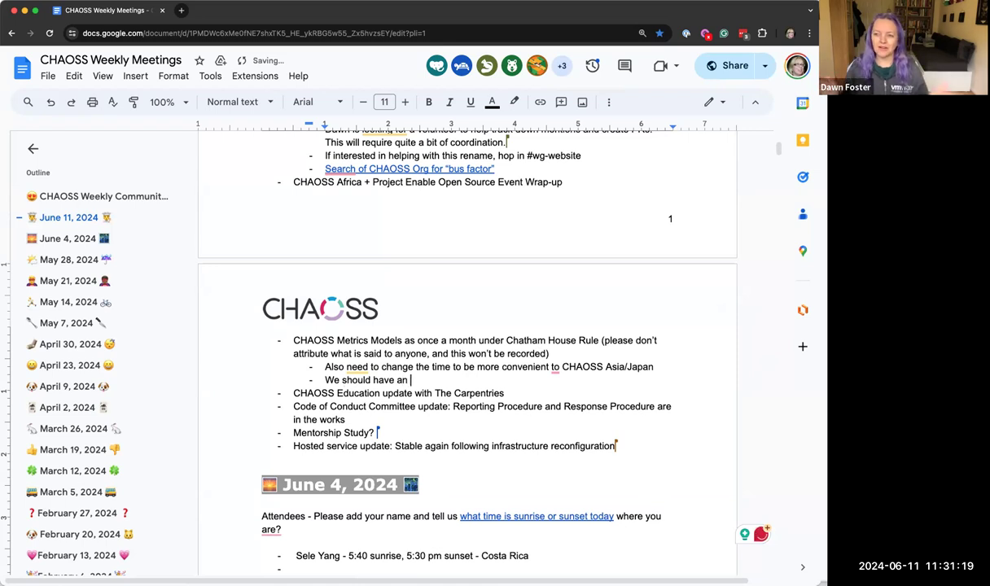
{"action": "type", "text": "ISO only mee"}
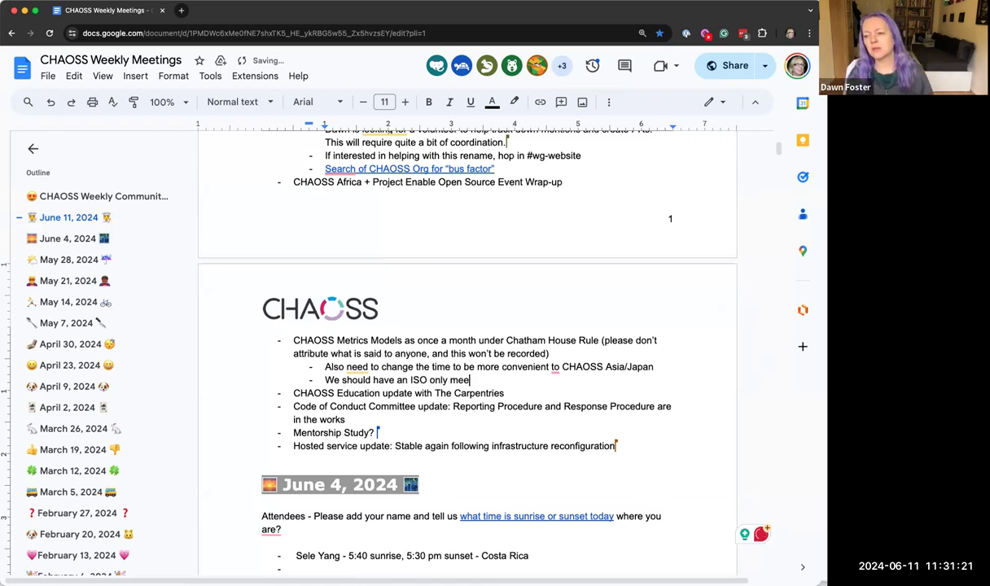
{"action": "type", "text": "ting that follows the"}
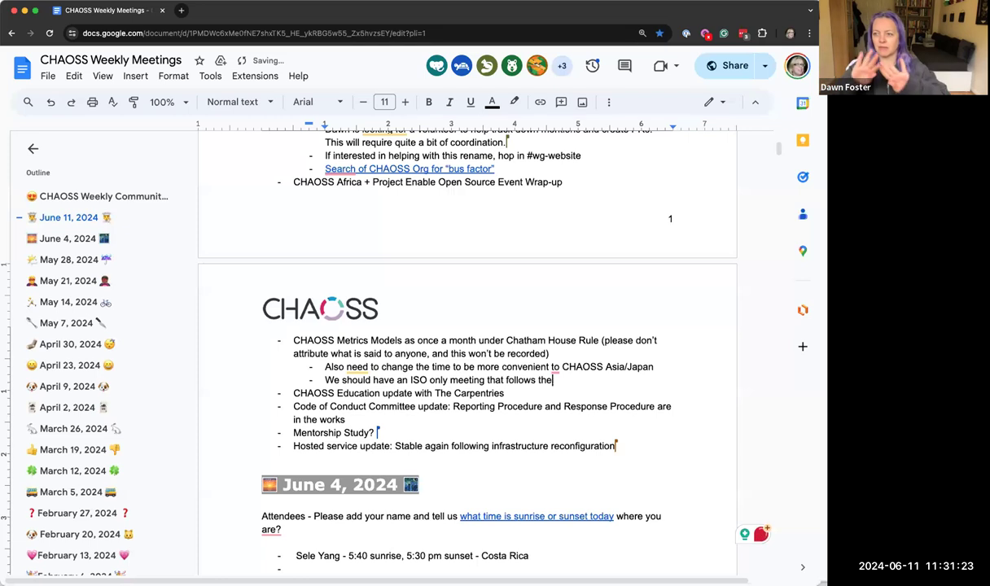
{"action": "type", "text": "se guidelines and ha"}
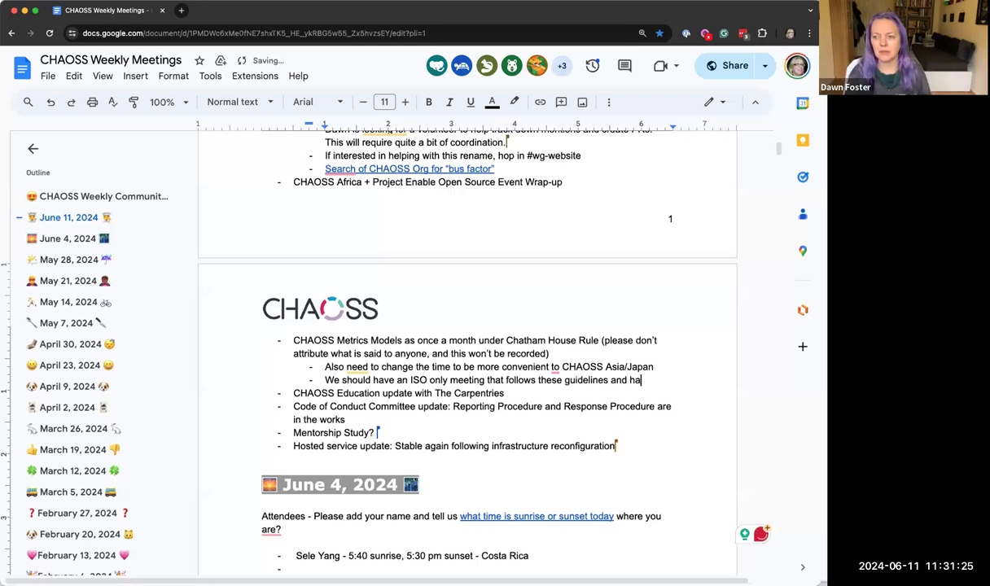
{"action": "type", "text": "s its own time"}
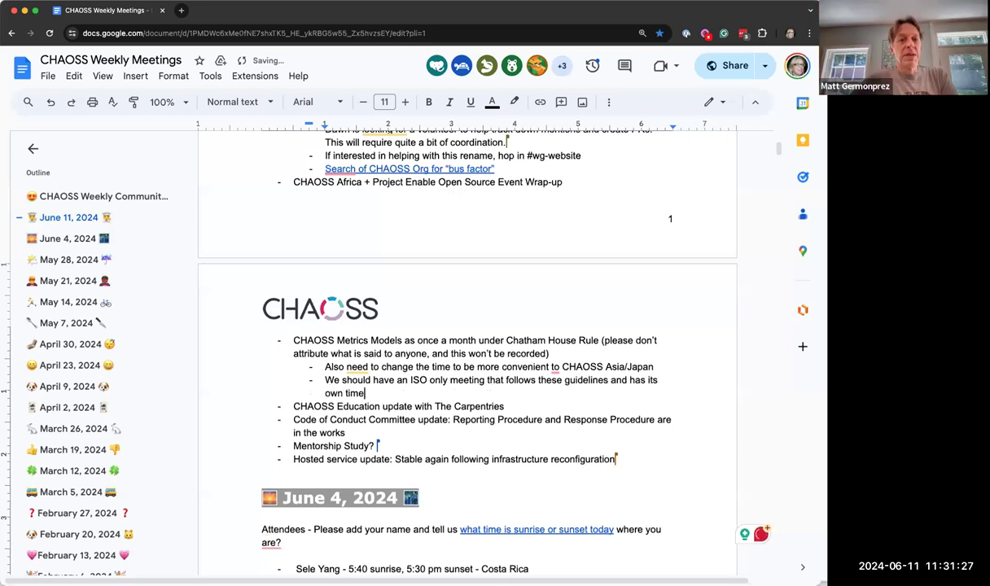
{"action": "type", "text": " 1x month"}
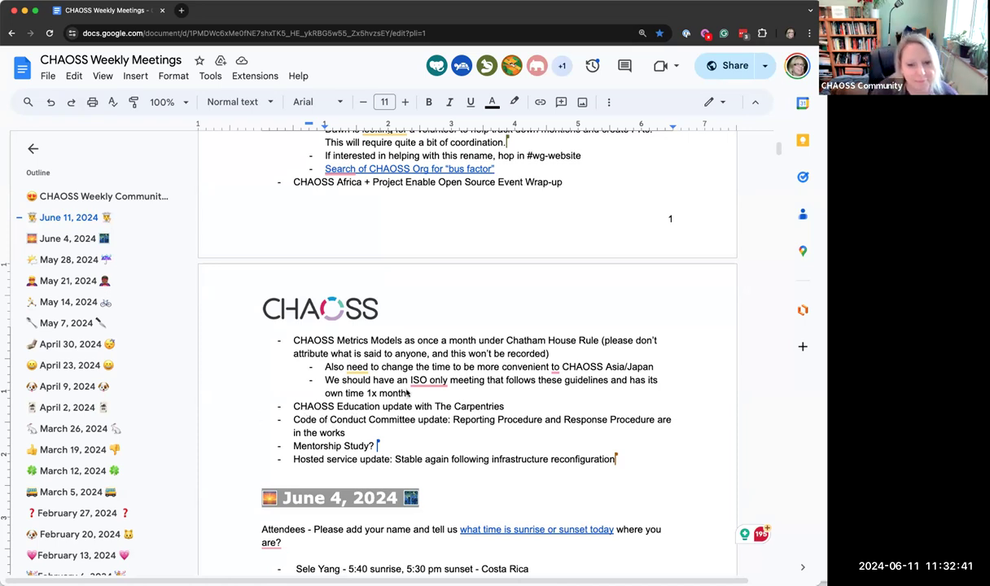
- Add another Metrics Models sub-bullet starting with "AI" that assigns one member by first name to reach out to another member
{"action": "left_click", "coordinate": [413, 393]}
{"action": "key", "text": "Return"}
{"action": "type", "text": "AI MAtt t"}
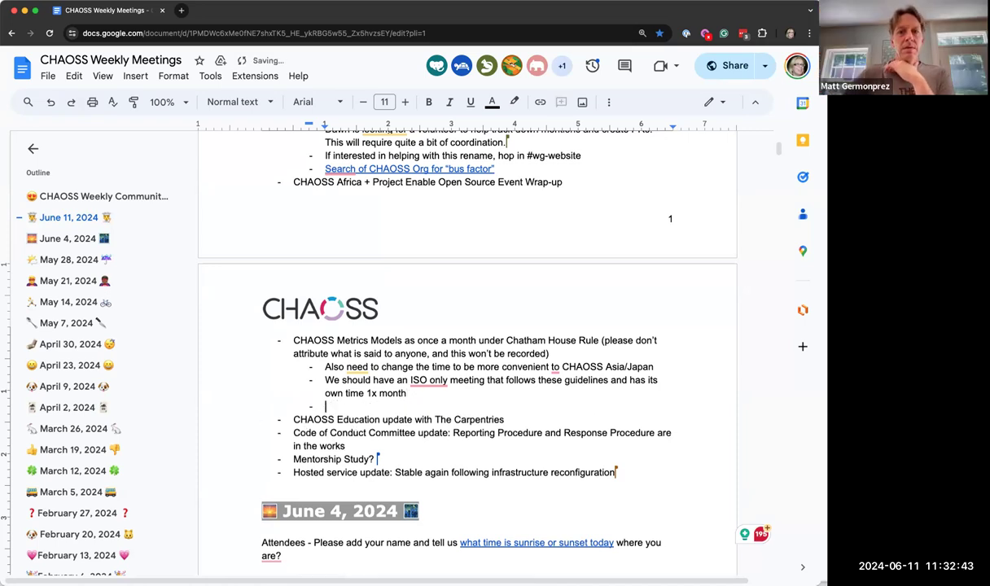
{"action": "type", "text": "o reach out to Div"}
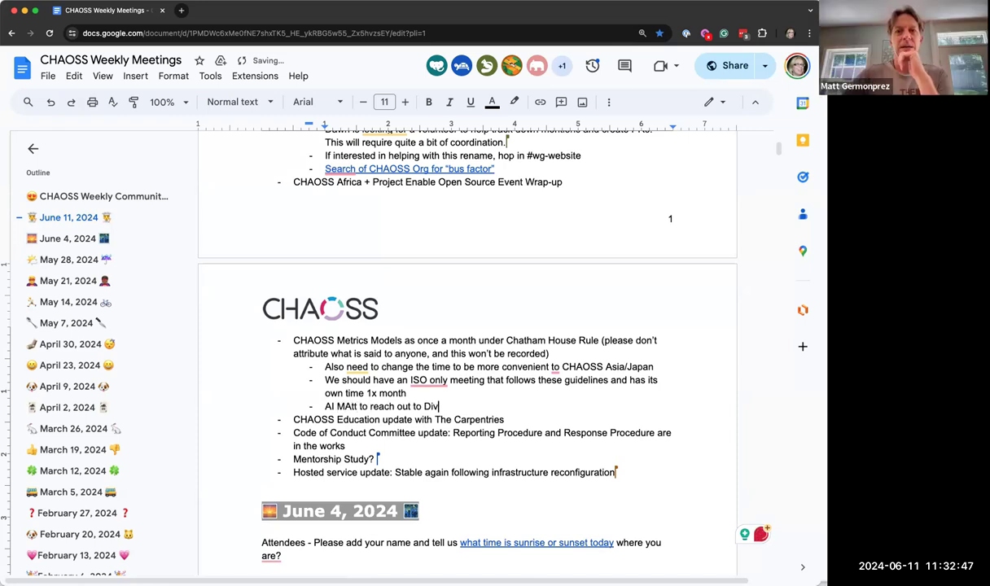
{"action": "type", "text": "ya"}
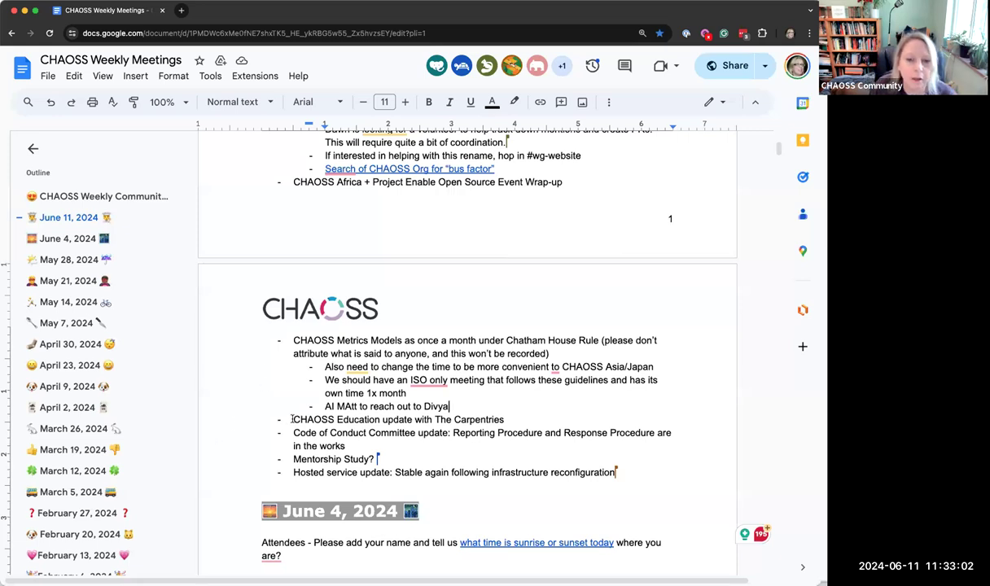
- Under the CHAOSS Education update item, add a sub-bullet "2 workshops:" with a nested bullet "Open source 101"
{"action": "left_click_drag", "start_coordinate": [291, 419], "coordinate": [506, 419]}
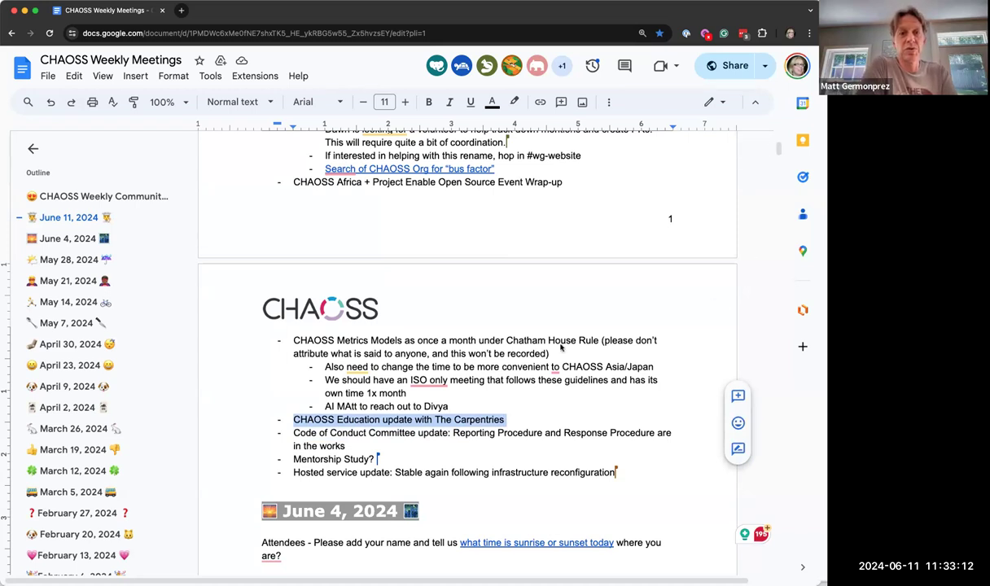
{"action": "left_click", "coordinate": [511, 420]}
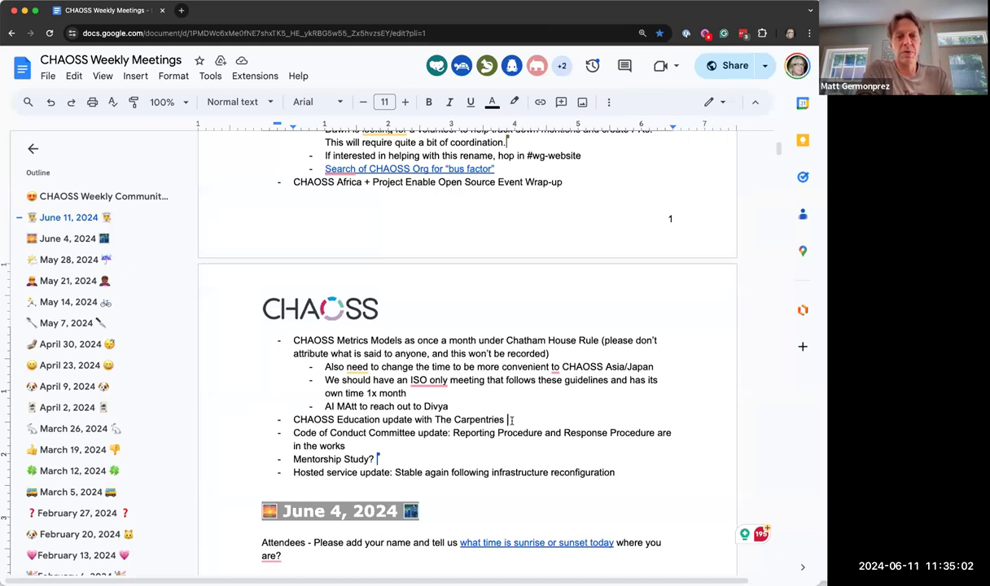
{"action": "key", "text": "Return"}
{"action": "key", "text": "Tab"}
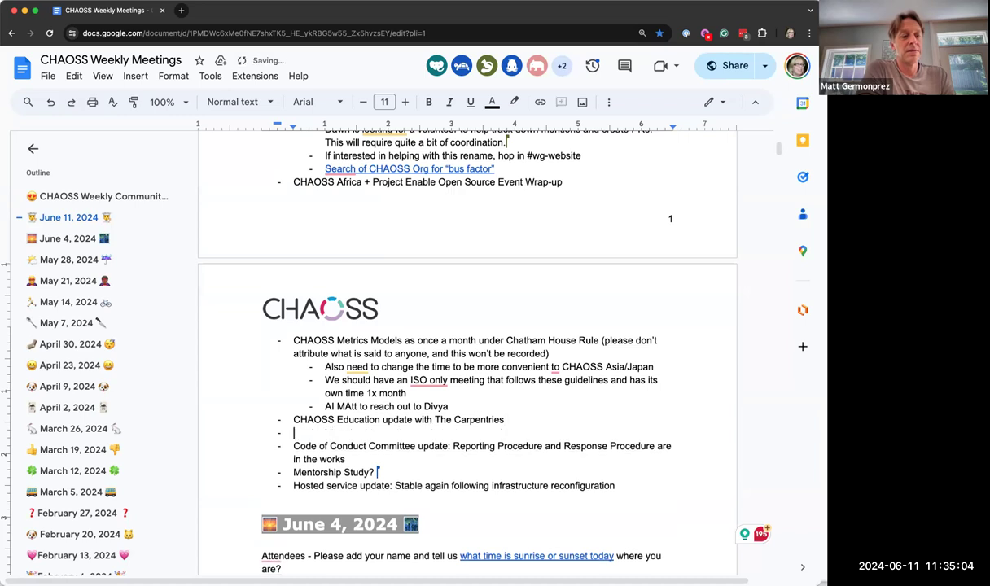
{"action": "type", "text": "2 workshops:"}
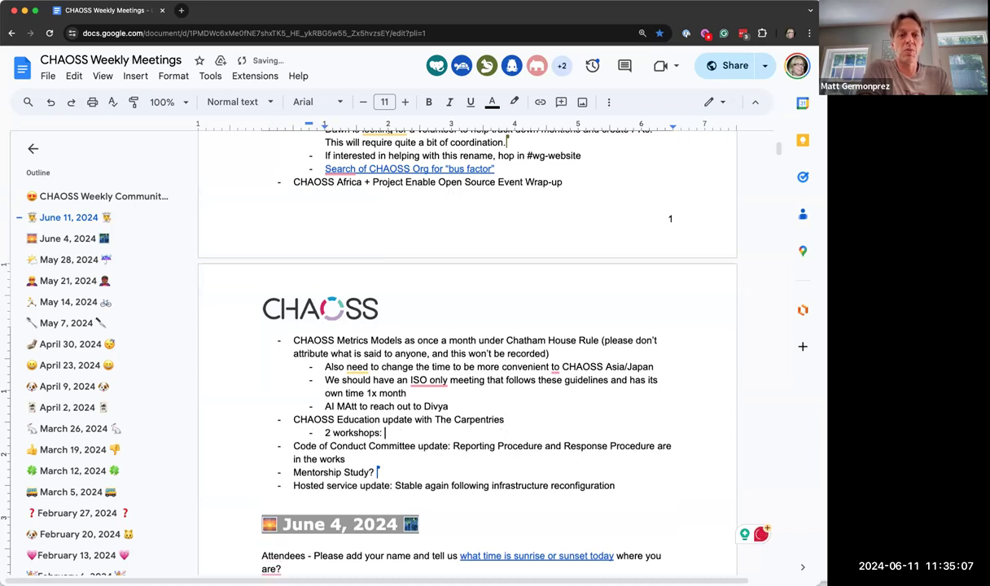
{"action": "key", "text": "Return"}
{"action": "key", "text": "Tab"}
{"action": "type", "text": "Open source 101"}
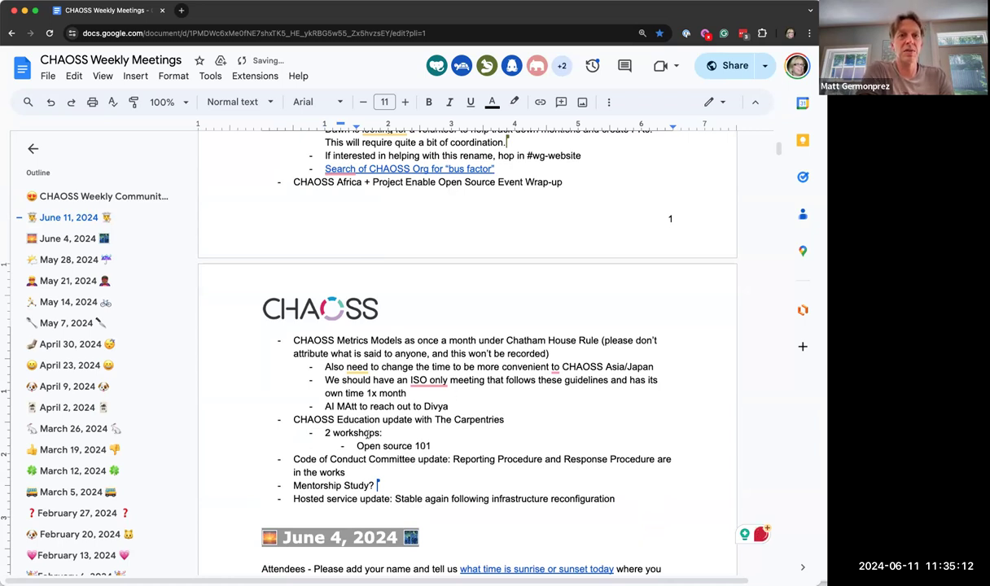
- Insert "(about 4 hours)" after "2 workshops" and add a second nested bullet reading "Centering DEI/Inclusion"
{"action": "left_click", "coordinate": [380, 433]}
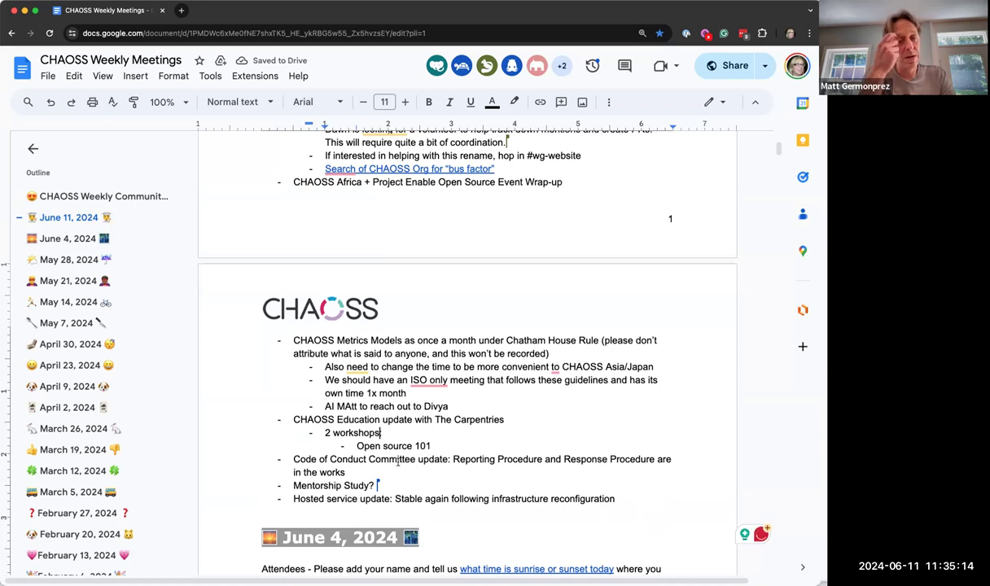
{"action": "key", "text": "BackSpace"}
{"action": "type", "text": "(about 4 hours):"}
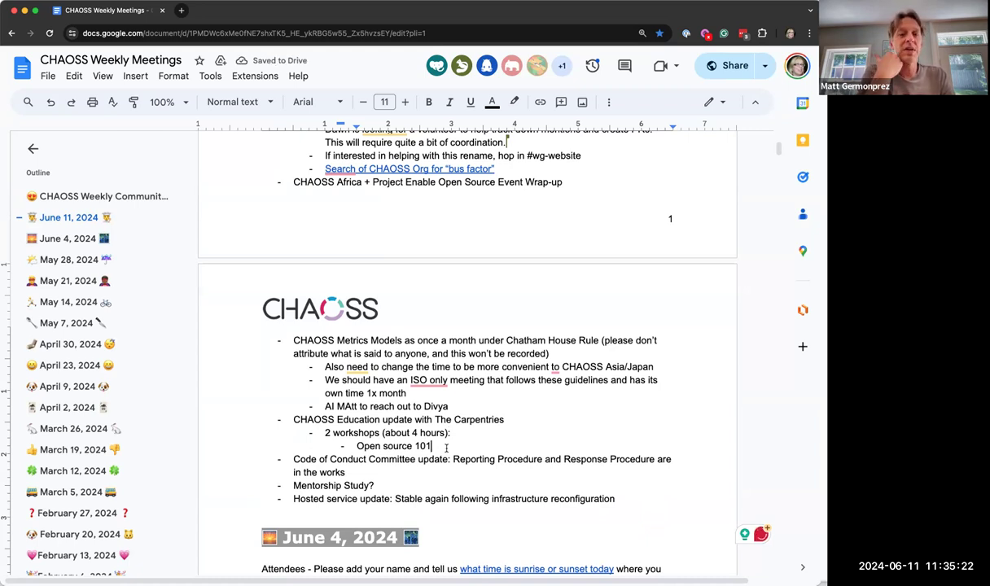
{"action": "key", "text": "Return"}
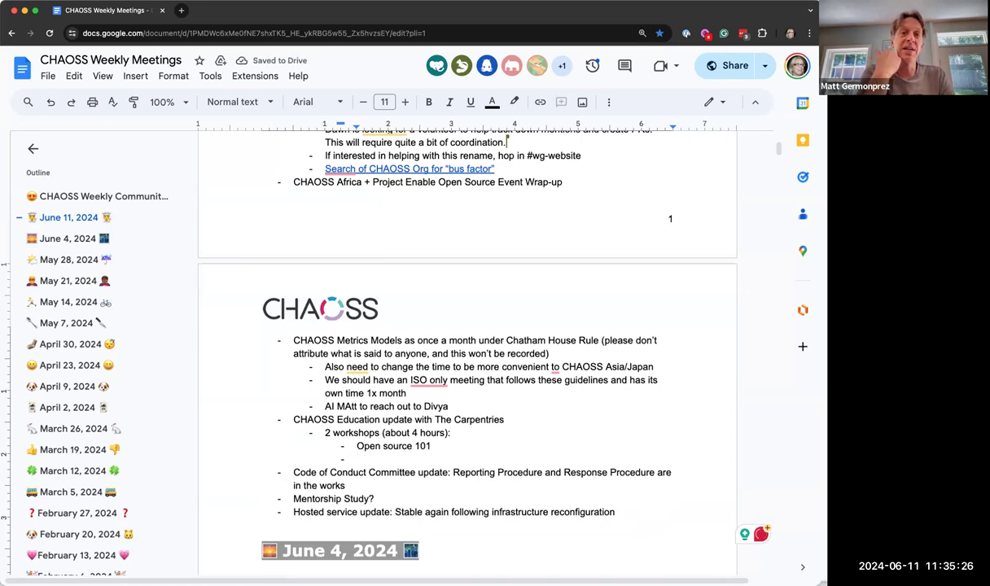
{"action": "type", "text": "Centering DEI/Inclus"}
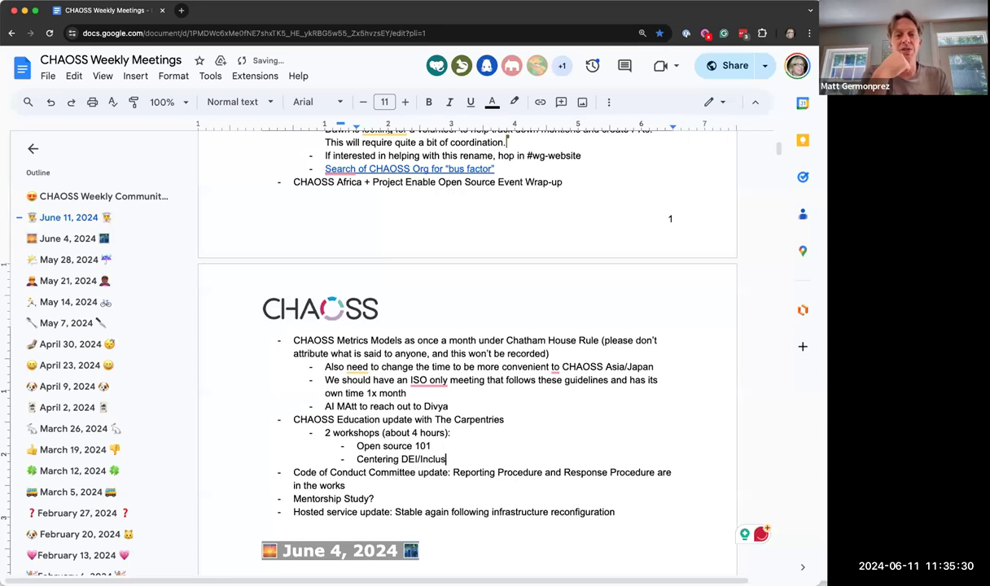
{"action": "type", "text": "ion"}
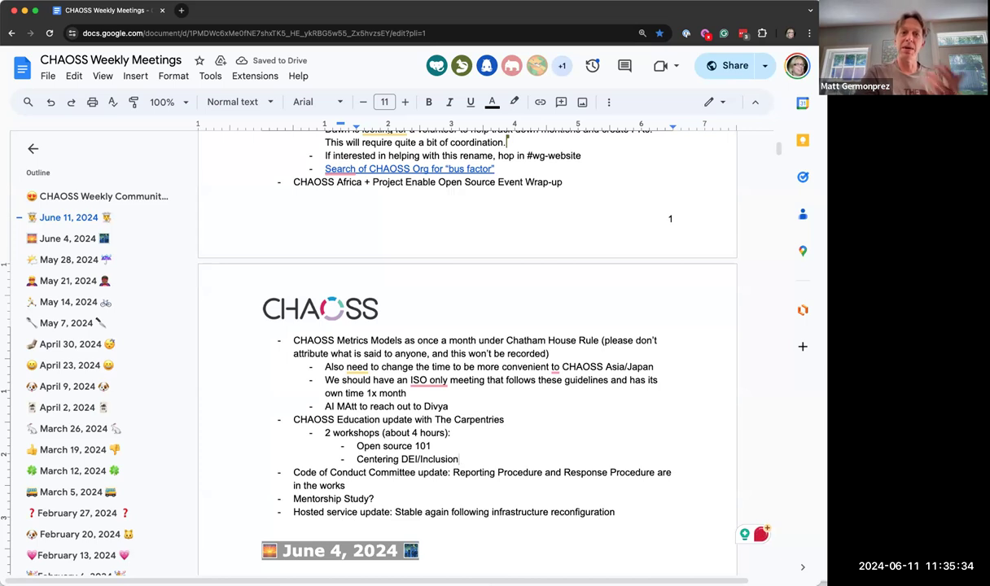
- Append "- helping people take that first step into open source" to the "Open source 101" bullet
{"action": "left_click", "coordinate": [440, 445]}
{"action": "type", "text": "- helping "}
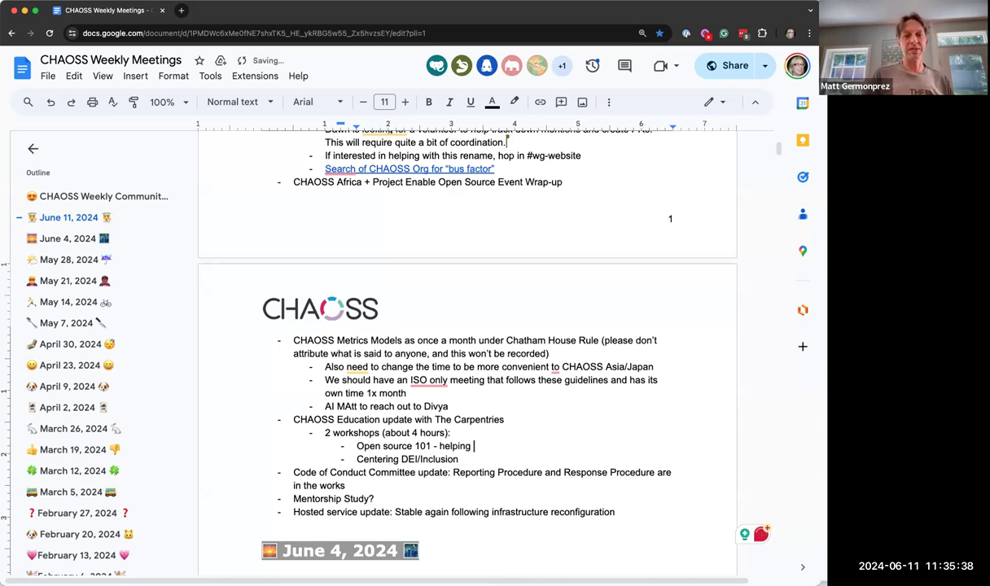
{"action": "type", "text": "people take th"}
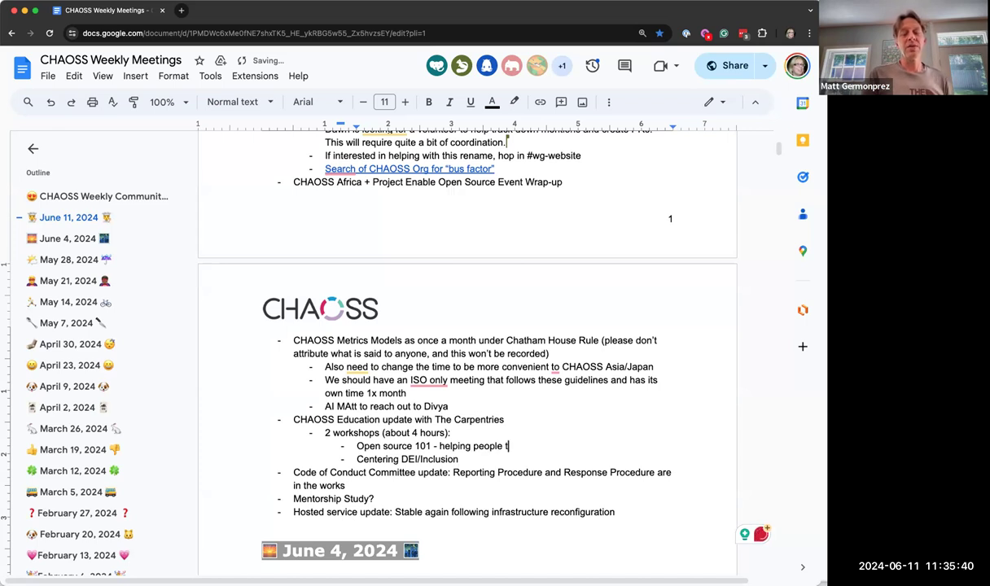
{"action": "type", "text": "irst step"}
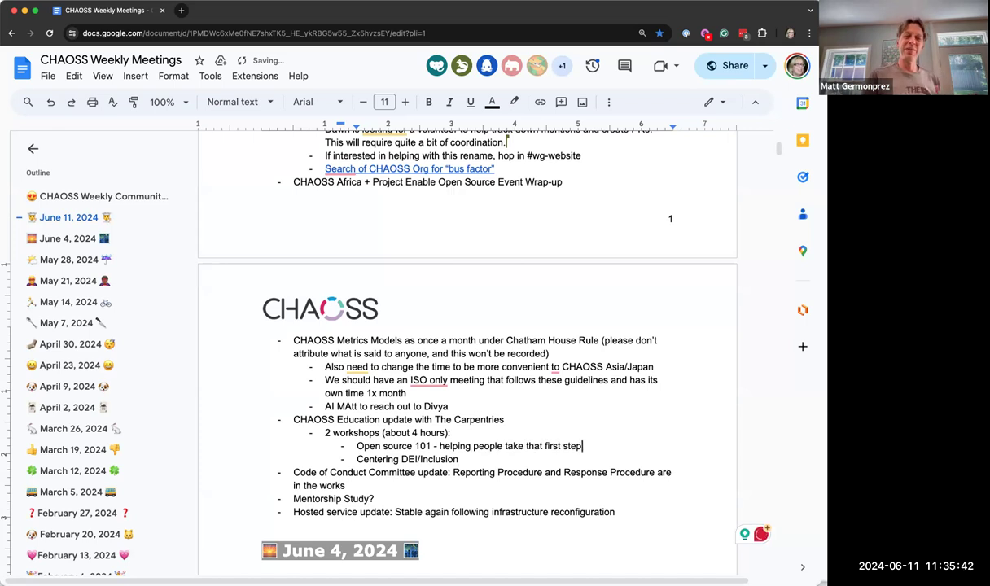
{"action": "type", "text": " into open source"}
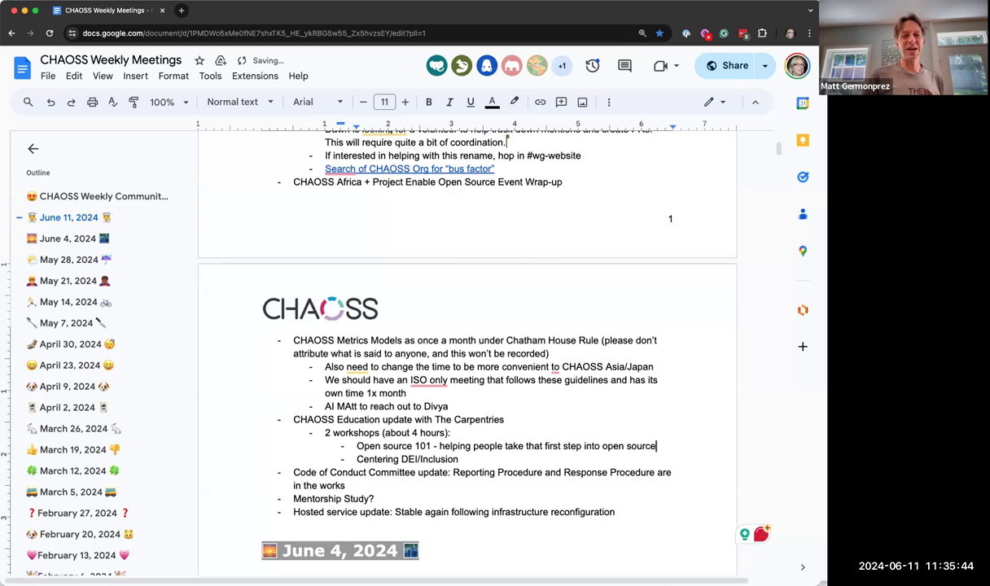
- Append "- help communities include these folks to keep them in the community" to the "Centering DEI/Inclusion" bullet
{"action": "type", "text": " - "}
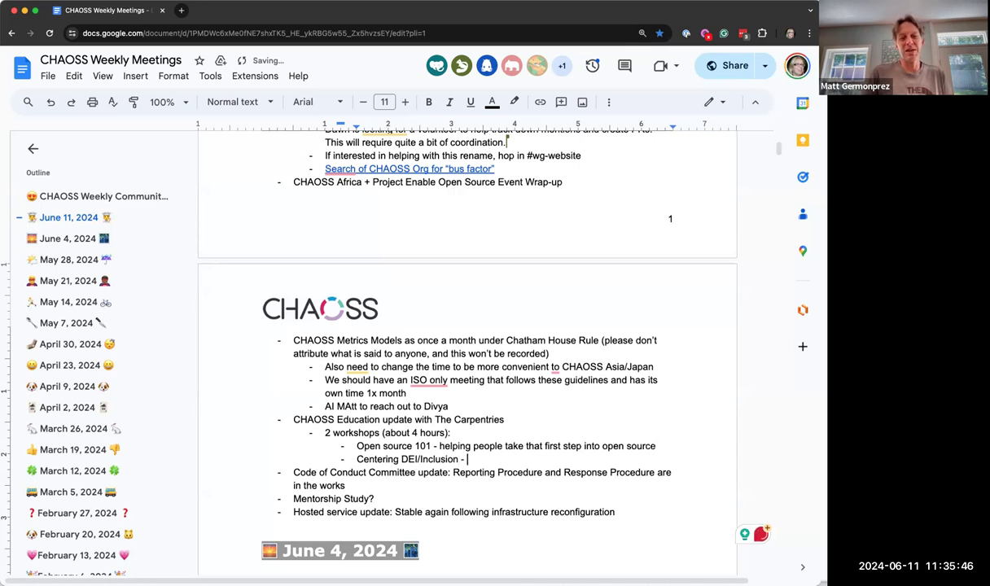
{"action": "type", "text": "help commui"}
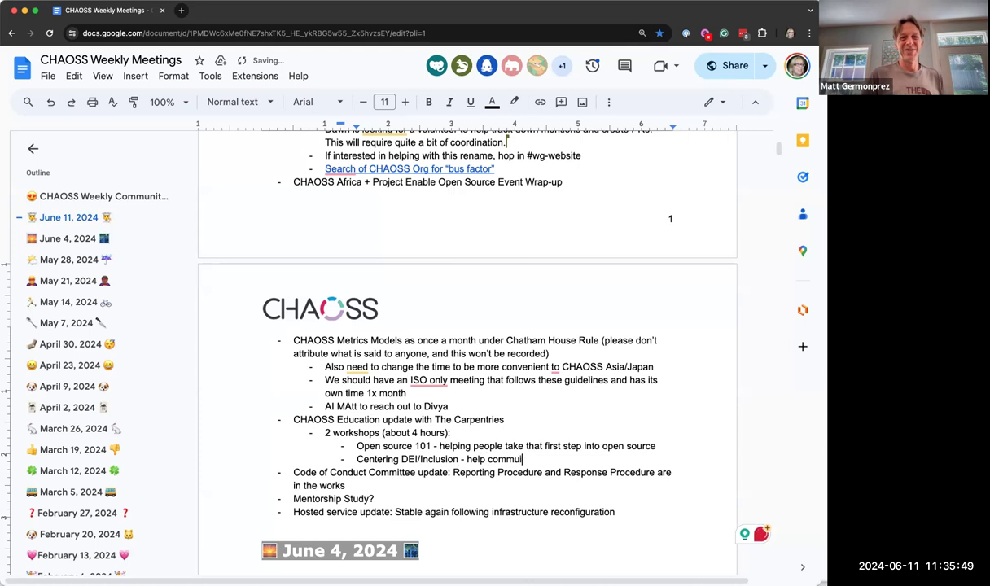
{"action": "key", "text": "BackSpace"}
{"action": "type", "text": "nities"}
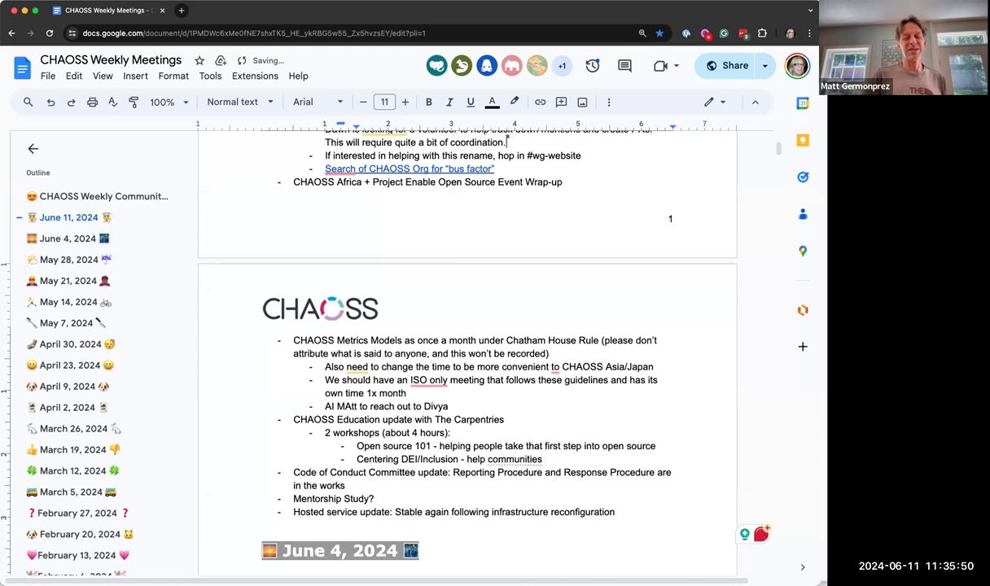
{"action": "type", "text": " include these folks to keep them"}
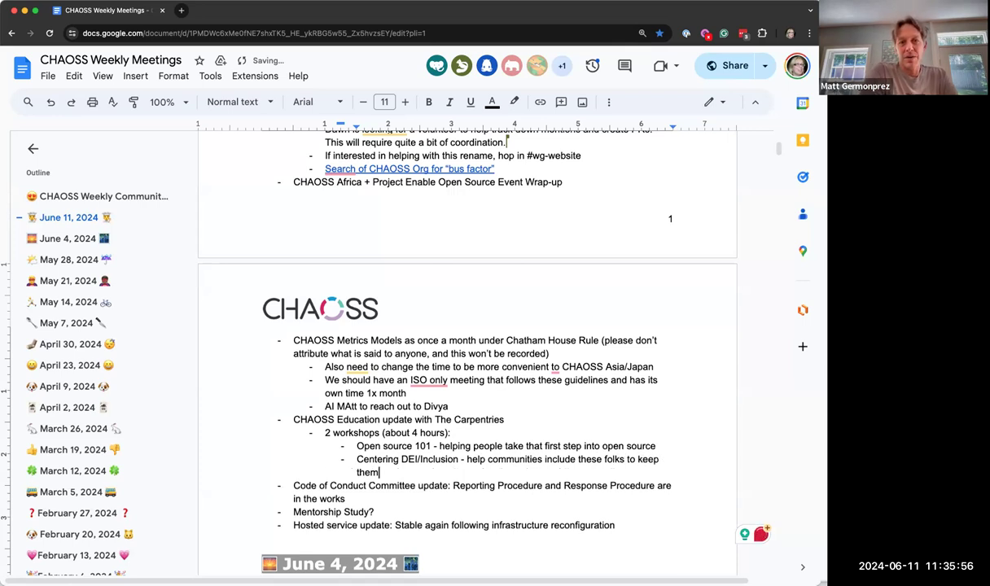
{"action": "type", "text": " in the community"}
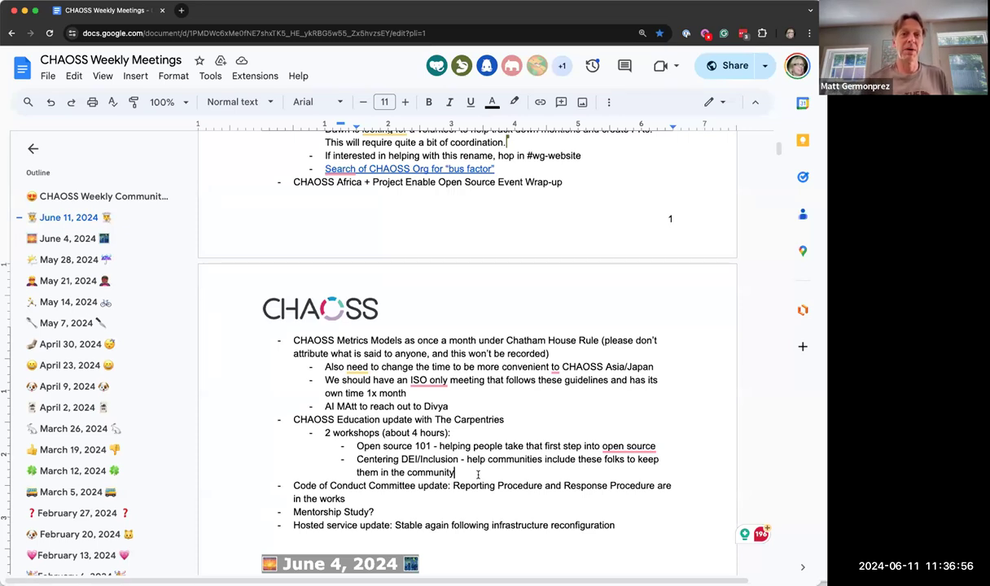
- Below the two workshops, add the sub-bullet "Also we should think about the different forms in delivery (video versus workshops, in-person versus online)"
{"action": "key", "text": "Return"}
{"action": "key", "text": "shift+Tab"}
{"action": "type", "text": "Also we should think about the different forms in delivery ("}
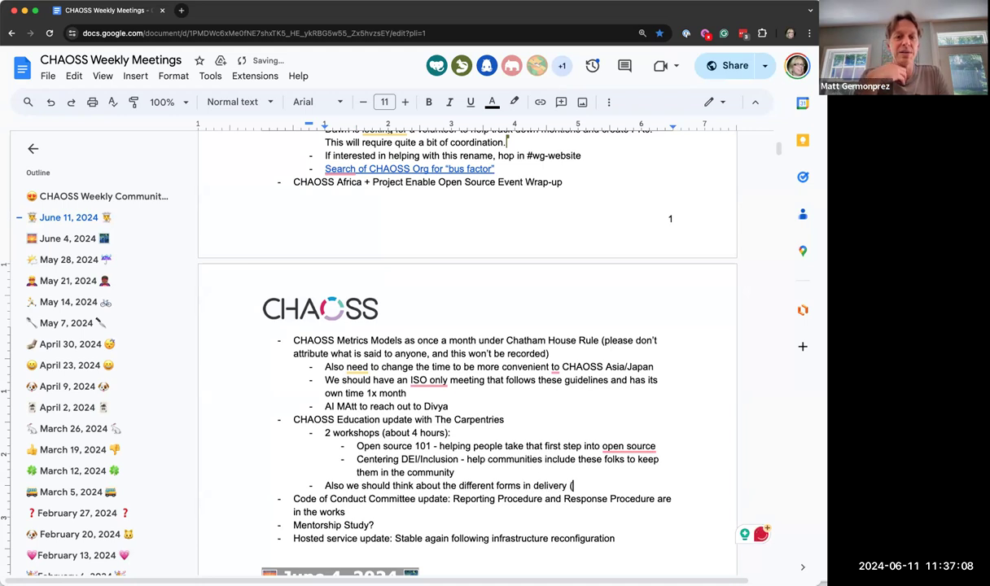
{"action": "type", "text": "video v"}
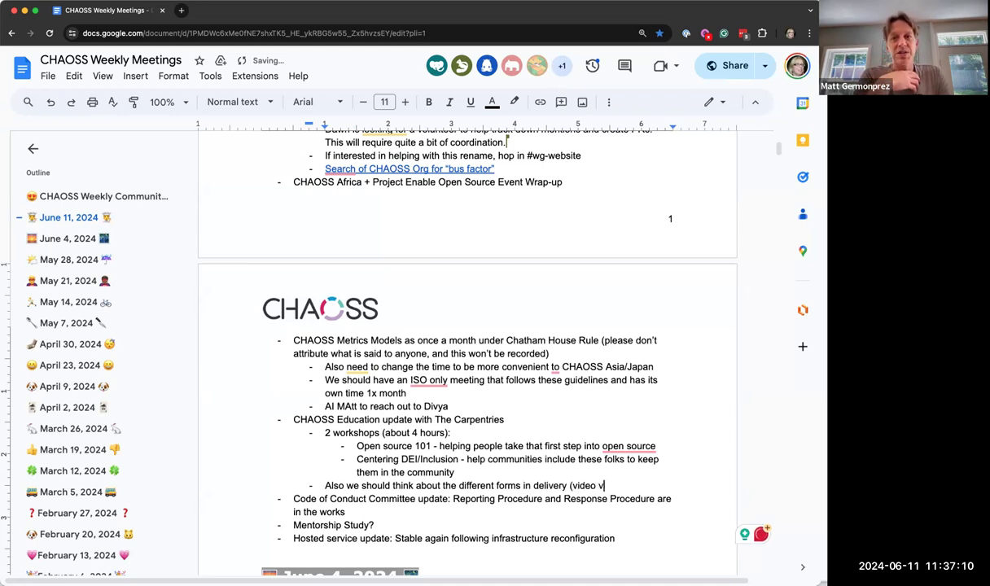
{"action": "type", "text": "ersius "}
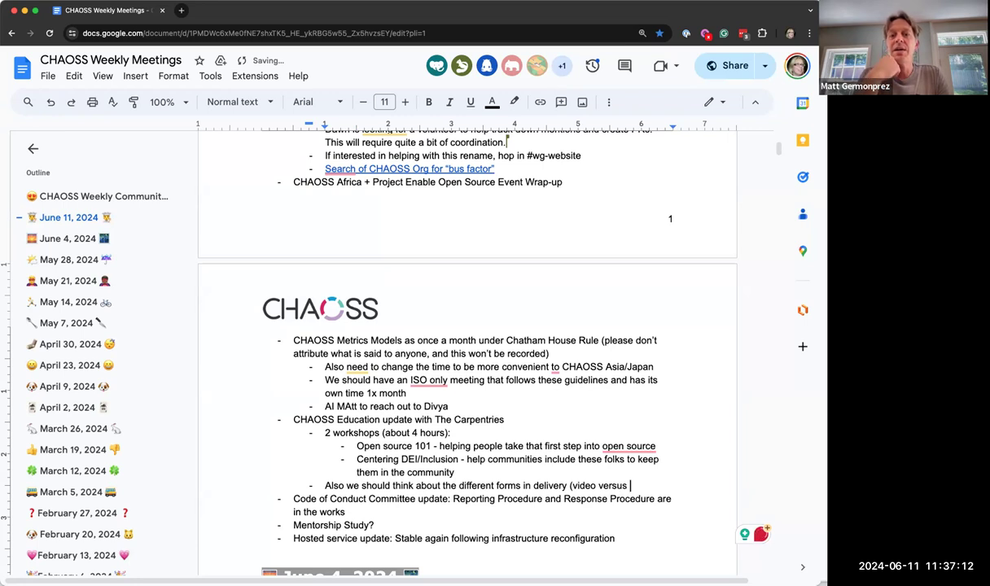
{"action": "type", "text": "workshops"}
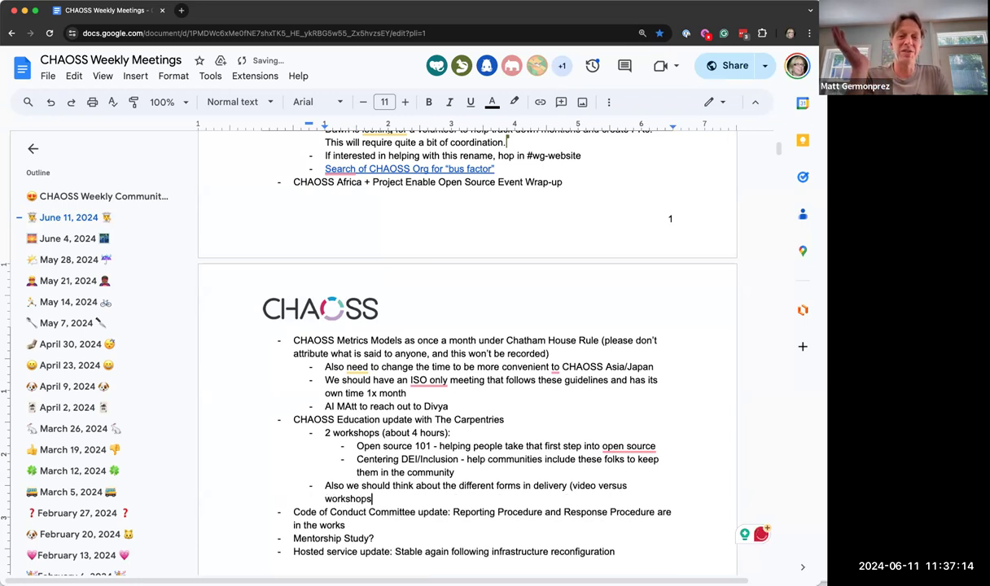
{"action": "type", "text": ", in-person ver"}
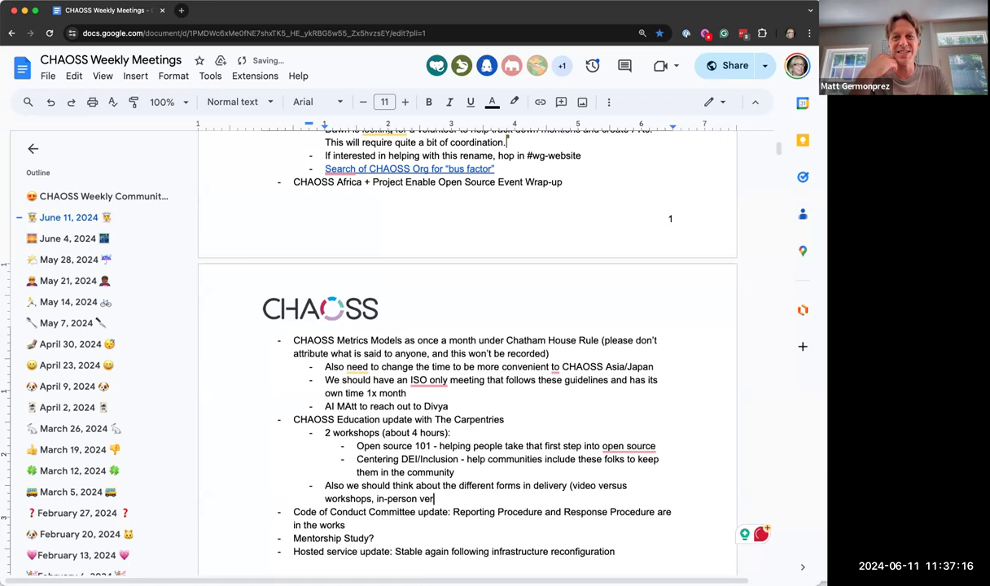
{"action": "type", "text": "sus online)"}
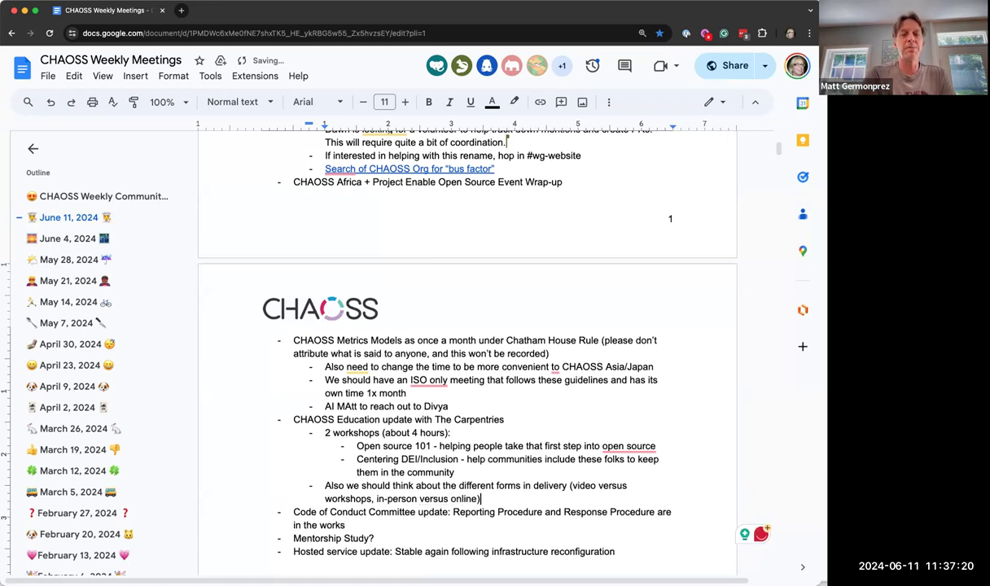
- Change "forms in delivery" to "forms of delivery" and append "- maybe a blog post on this?" to that sub-bullet
{"action": "double_click", "coordinate": [525, 485]}
{"action": "type", "text": "of"}
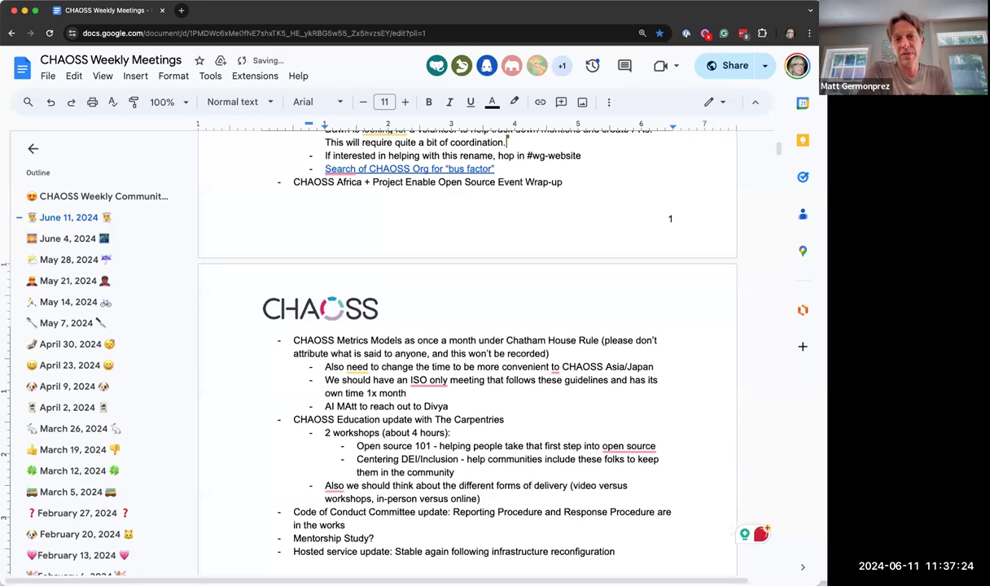
{"action": "left_click", "coordinate": [492, 497]}
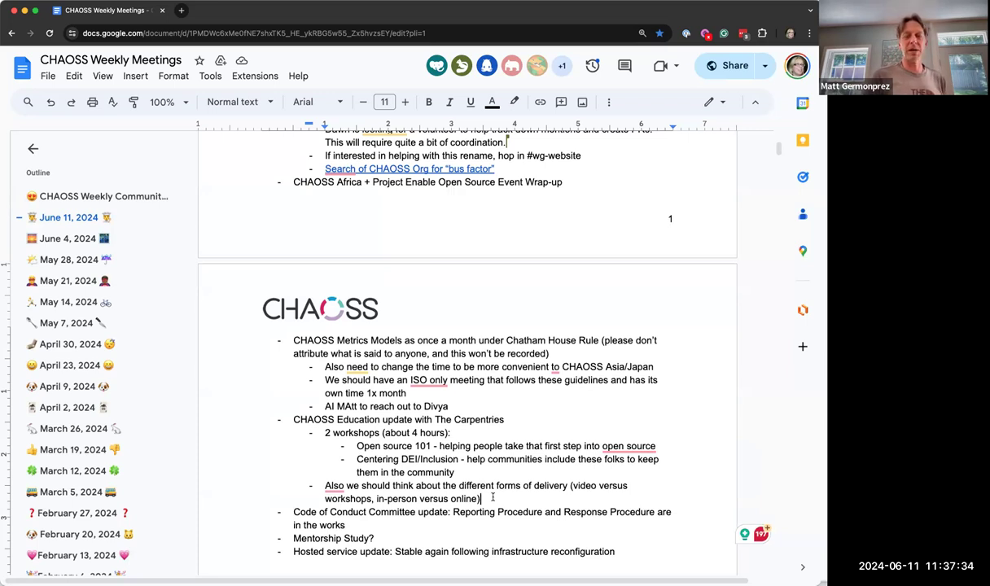
{"action": "type", "text": "- maybe a blog post on this?"}
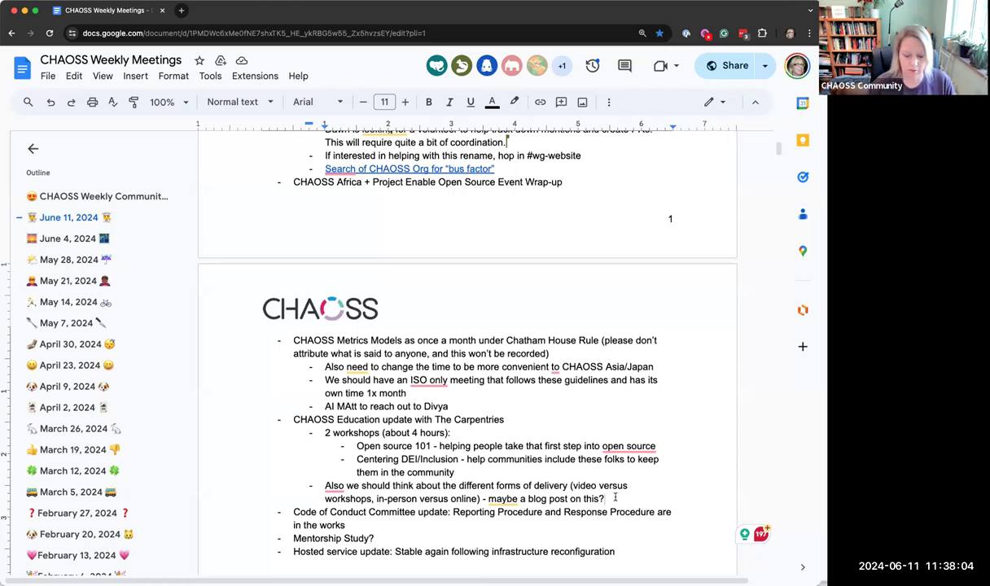
{"action": "key", "text": "Return"}
{"action": "type", "text": "Podcast about The Carpentries"}
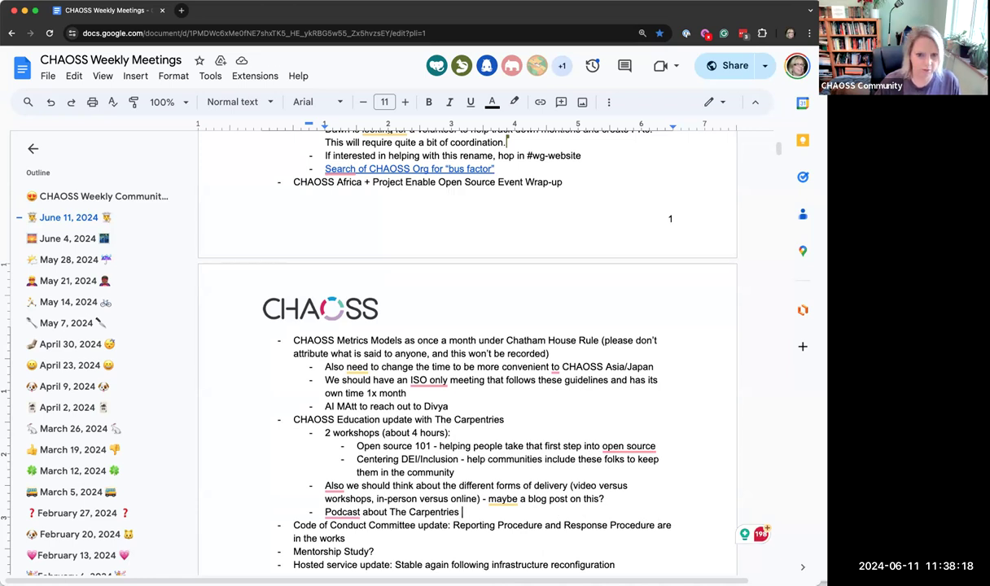
{"action": "type", "text": "v"}
{"action": "key", "text": "BackSpace"}
{"action": "type", "text": "https://podcast.sustainoss.org/230"}
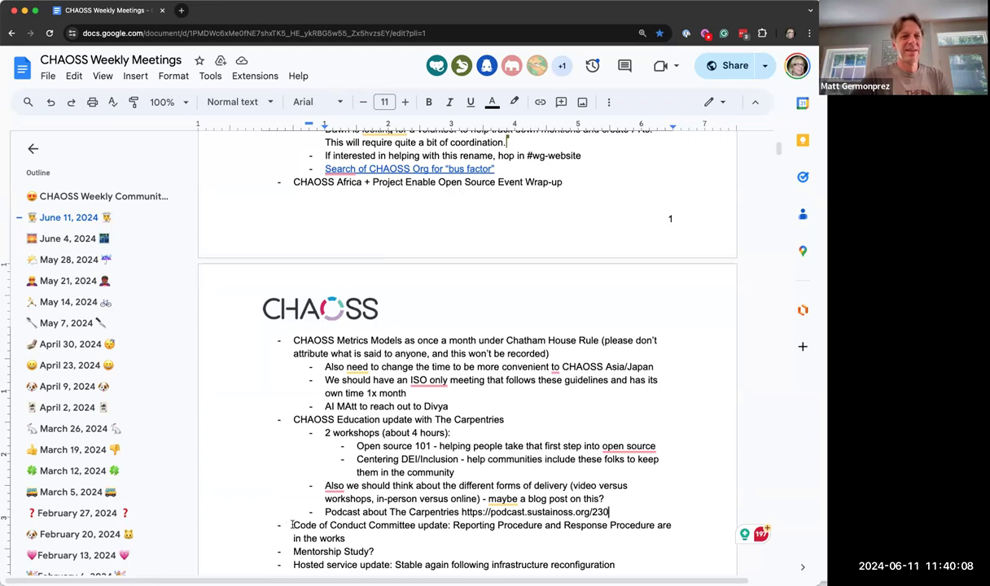
- Go through the remaining June 11 agenda items, highlighting the Code of Conduct Committee update, the Mentorship Study and the Hosted service update in turn
{"action": "left_click_drag", "start_coordinate": [294, 526], "coordinate": [453, 526]}
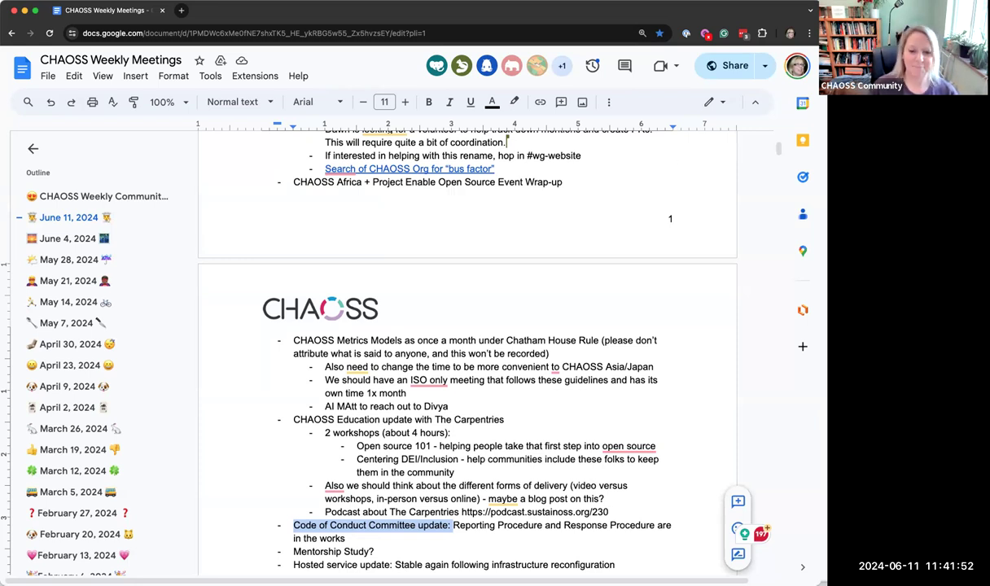
{"action": "scroll", "coordinate": [418, 527], "scroll_direction": "down", "scroll_amount": 2}
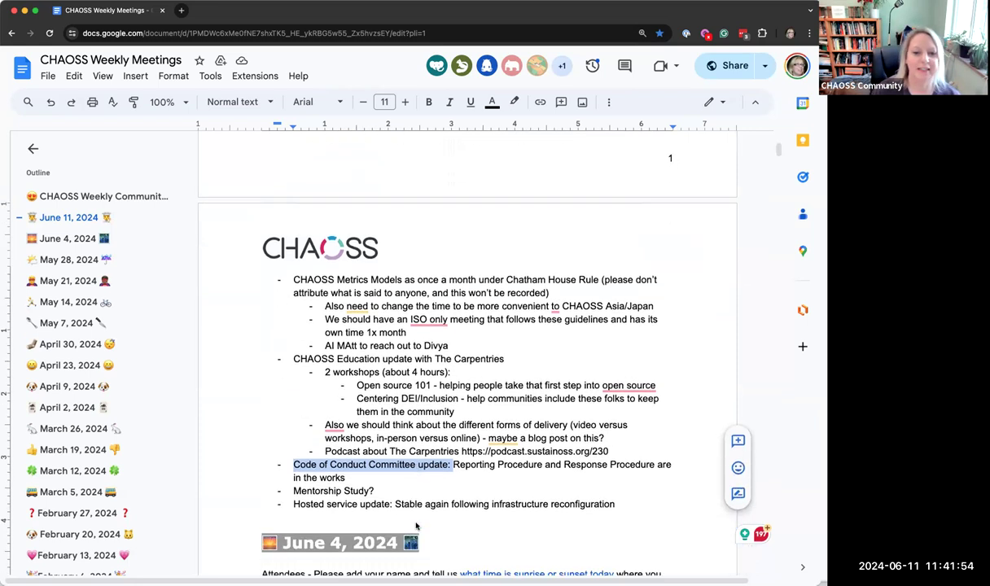
{"action": "left_click_drag", "start_coordinate": [292, 493], "coordinate": [374, 492]}
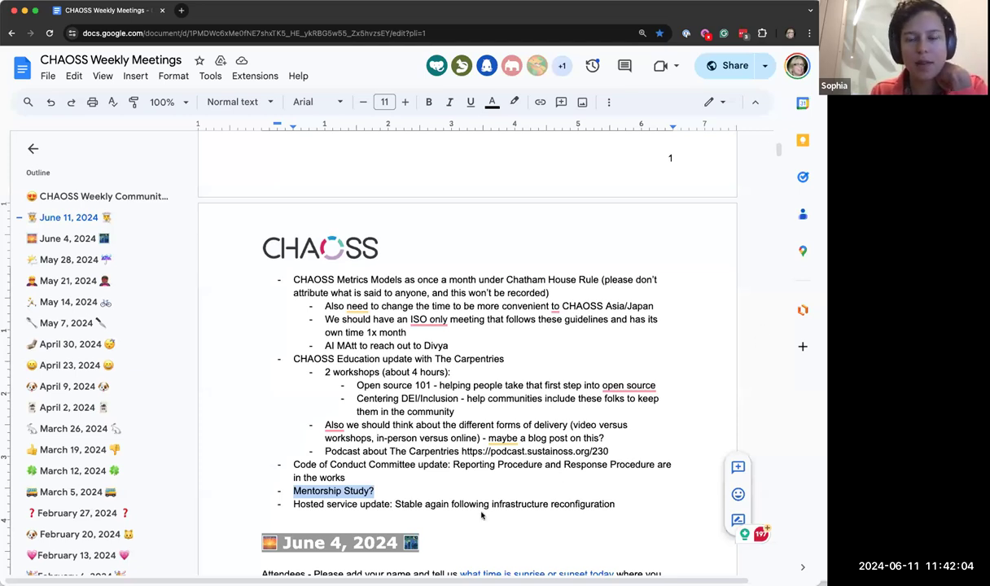
{"action": "left_click", "coordinate": [396, 491]}
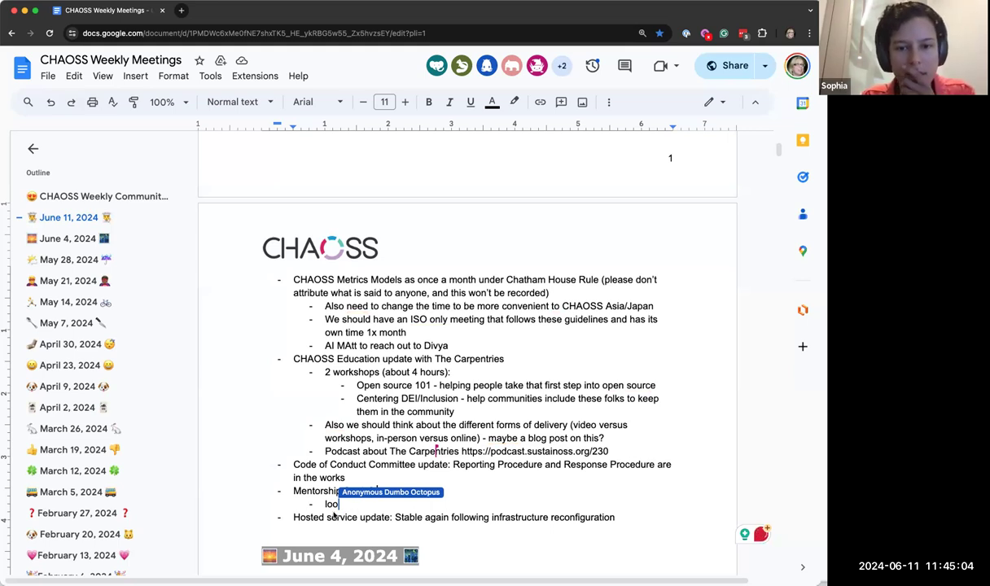
{"action": "left_click_drag", "start_coordinate": [291, 517], "coordinate": [616, 519]}
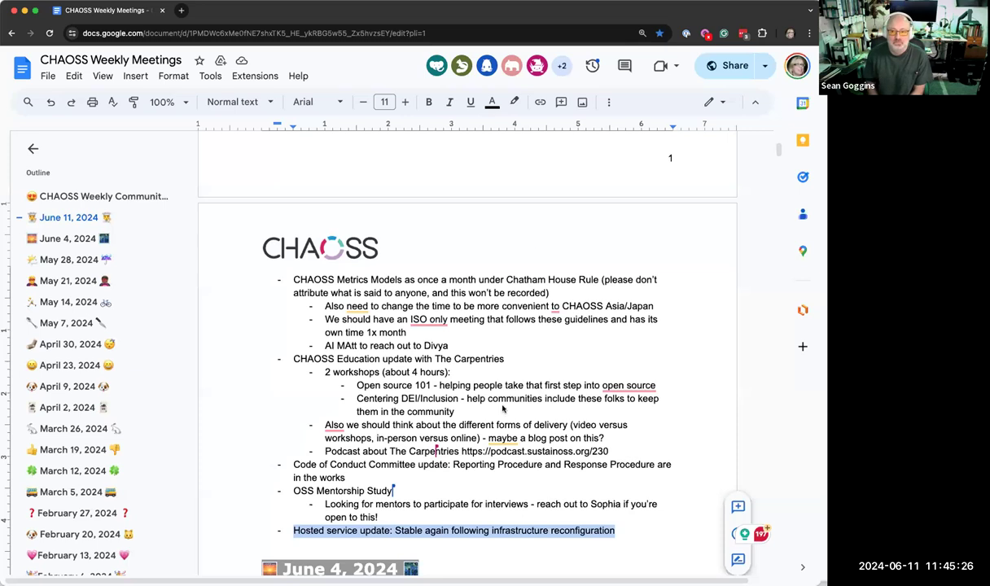
{"action": "left_click", "coordinate": [627, 531]}
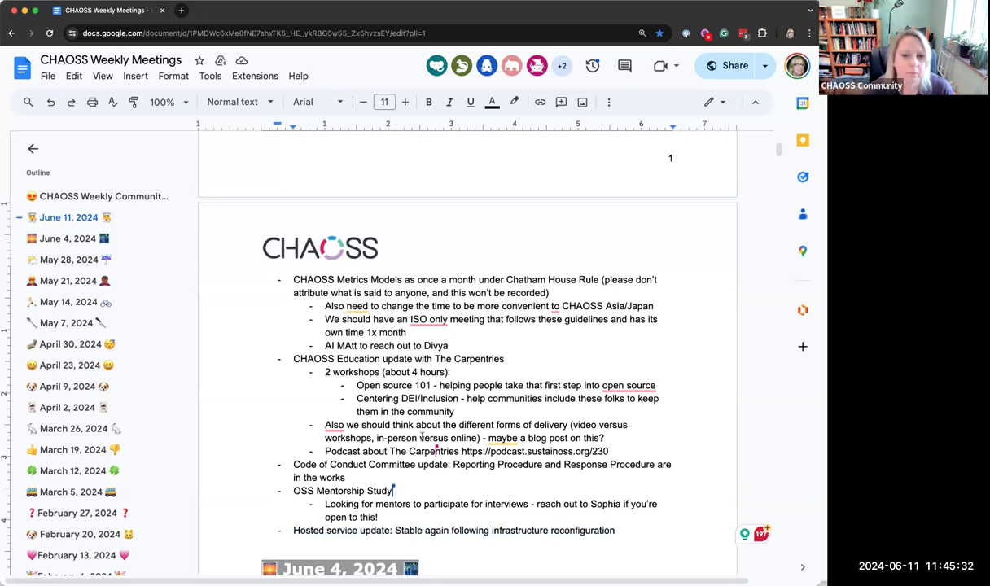
{"action": "scroll", "coordinate": [511, 401], "scroll_direction": "down", "scroll_amount": 1}
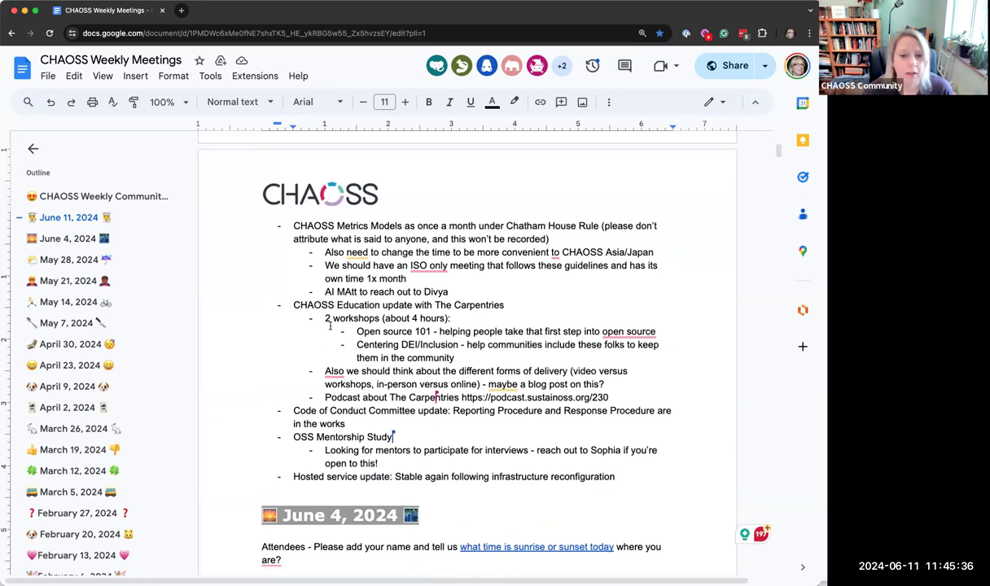